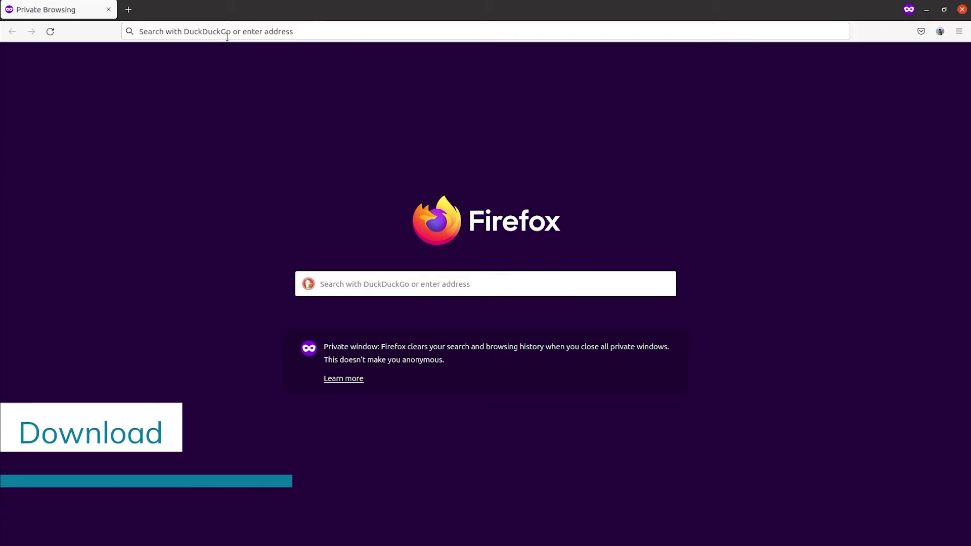
Step: Search the web for "covid 19 CT Lung and infection segmentation dataset zenodo" and open the Zenodo record
{"action": "left_click", "coordinate": [227, 31]}
{"action": "type", "text": "covid 19 "}
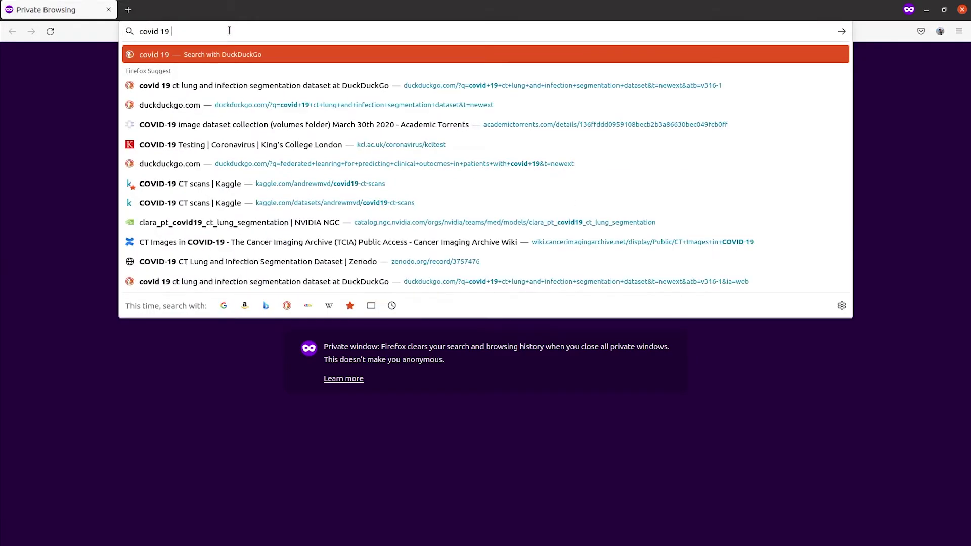
{"action": "type", "text": "CT Lung and infection"}
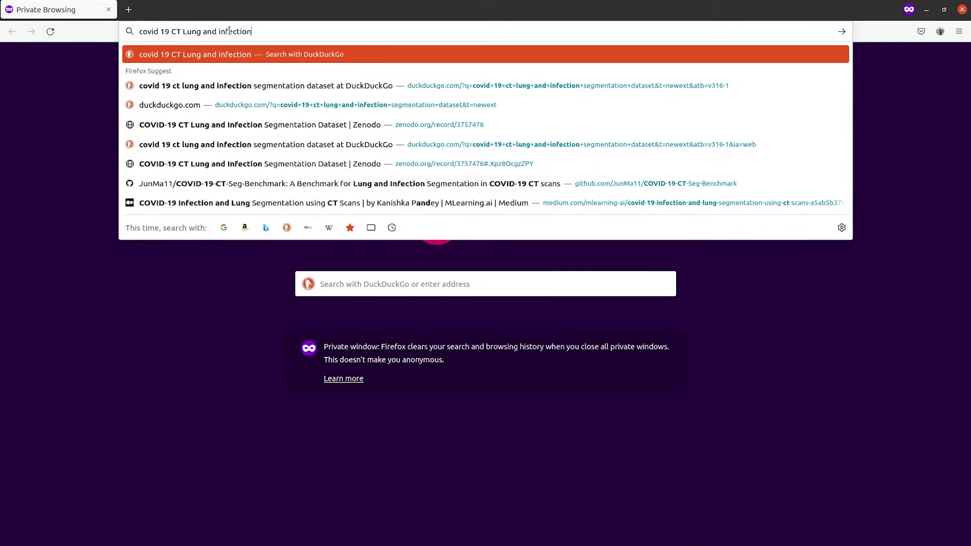
{"action": "type", "text": " segmentation dataset zenodo"}
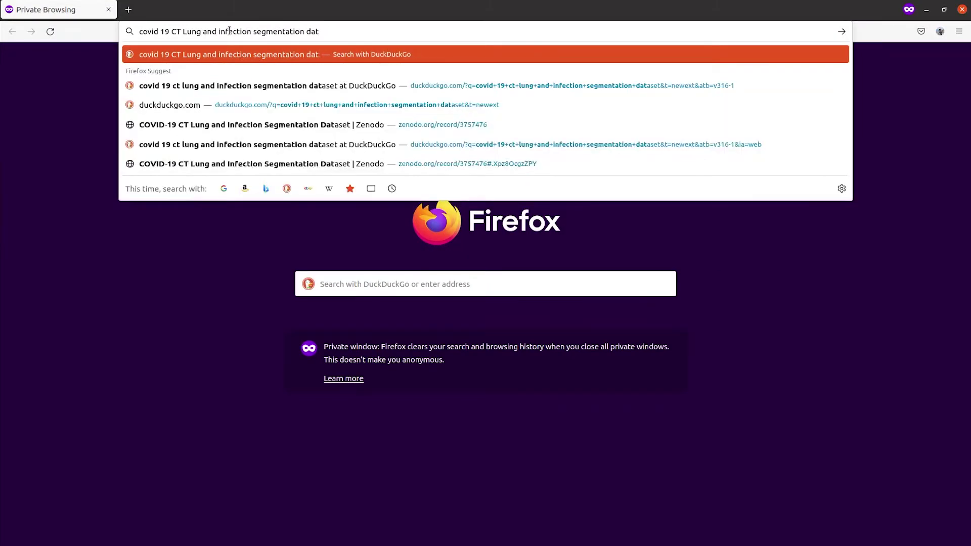
{"action": "key", "text": "Return"}
{"action": "left_click", "coordinate": [227, 147]}
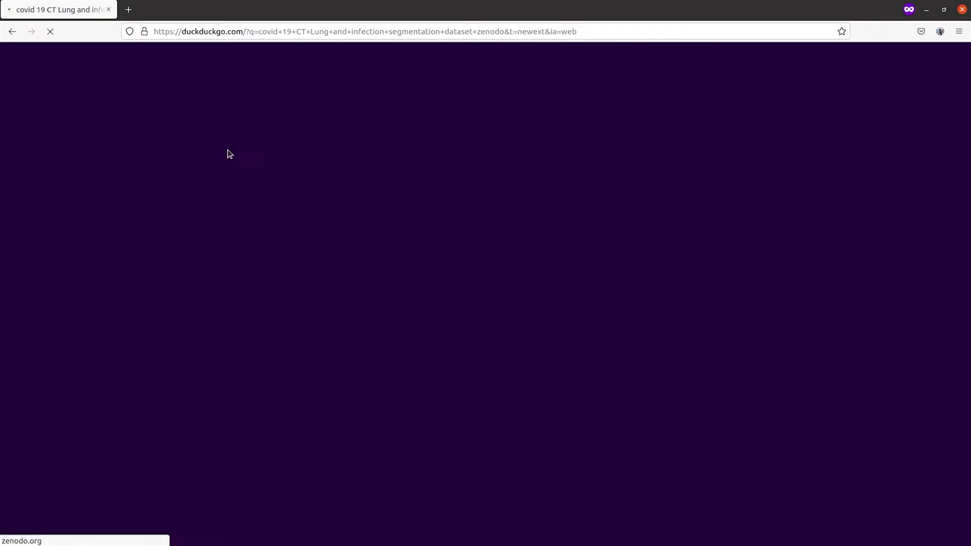
Step: Download COVID-19-CT-Seg_20cases.zip into a new folder named lung-images inside Documents
{"action": "scroll", "coordinate": [337, 319], "scroll_direction": "down", "scroll_amount": 3}
{"action": "scroll", "coordinate": [337, 315], "scroll_direction": "down", "scroll_amount": 3}
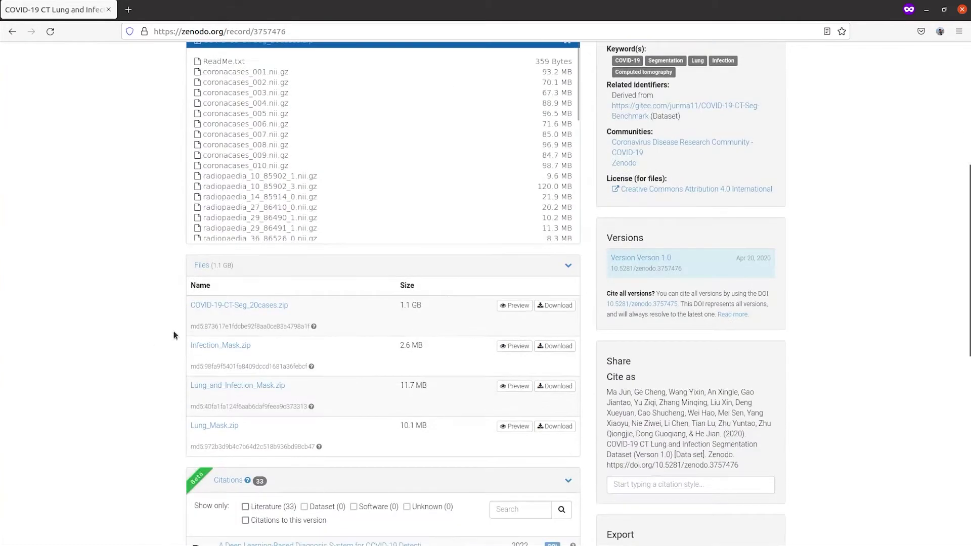
{"action": "left_click", "coordinate": [552, 306]}
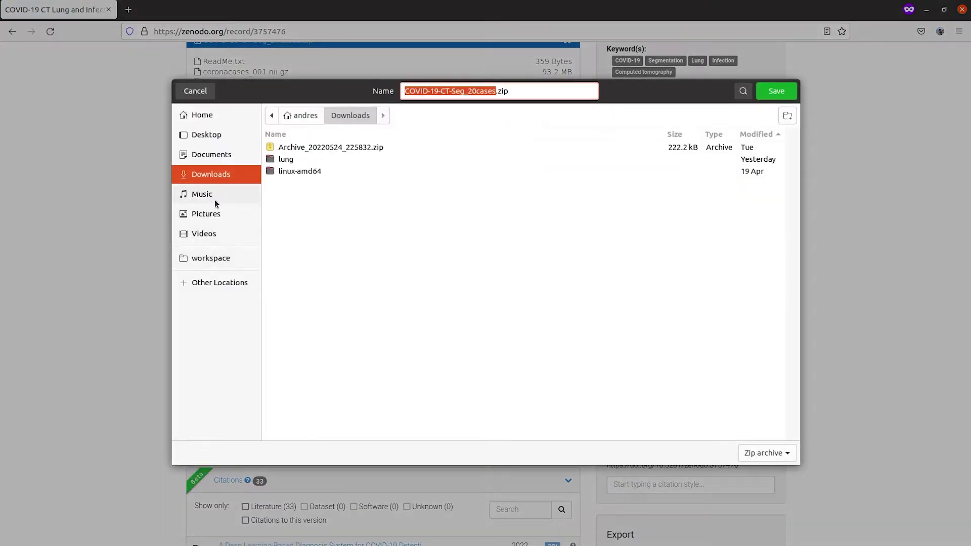
{"action": "left_click", "coordinate": [211, 154]}
{"action": "left_click", "coordinate": [788, 115]}
{"action": "type", "text": "lung-images"}
{"action": "key", "text": "Return"}
{"action": "left_click", "coordinate": [776, 91]}
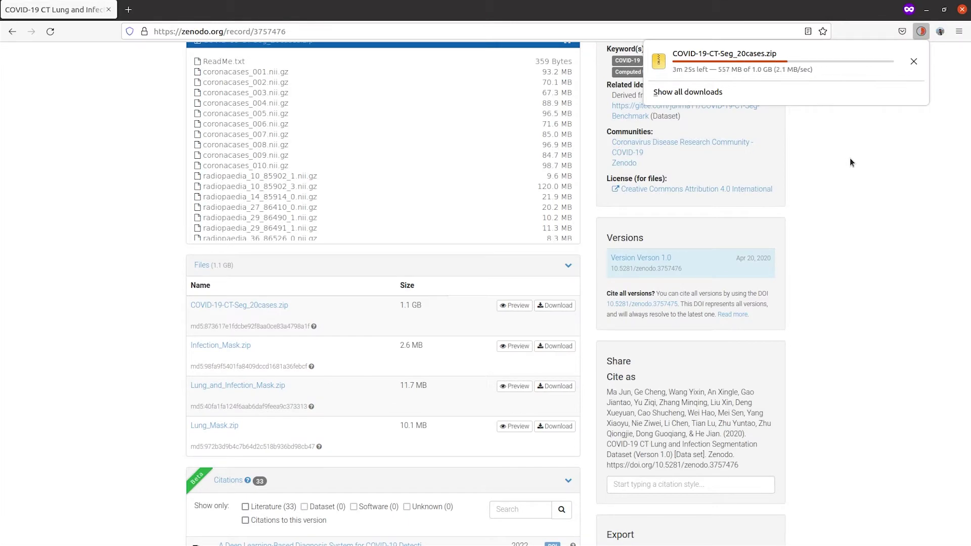
{"action": "left_click", "coordinate": [913, 60]}
Step: Switch to the terminal and download the radiology app with "monailabel apps --download --name radiology --output apps"
{"action": "key", "text": "alt+Tab"}
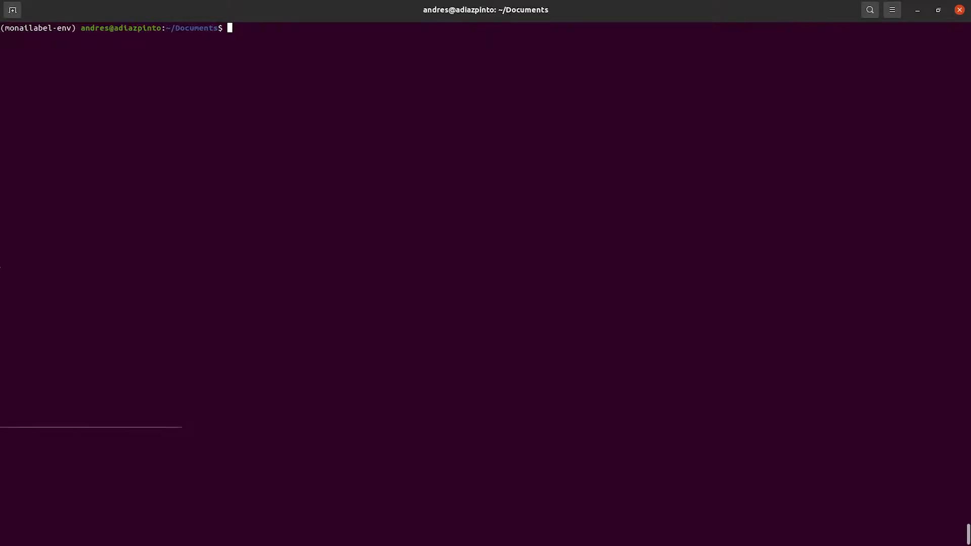
{"action": "type", "text": "m"}
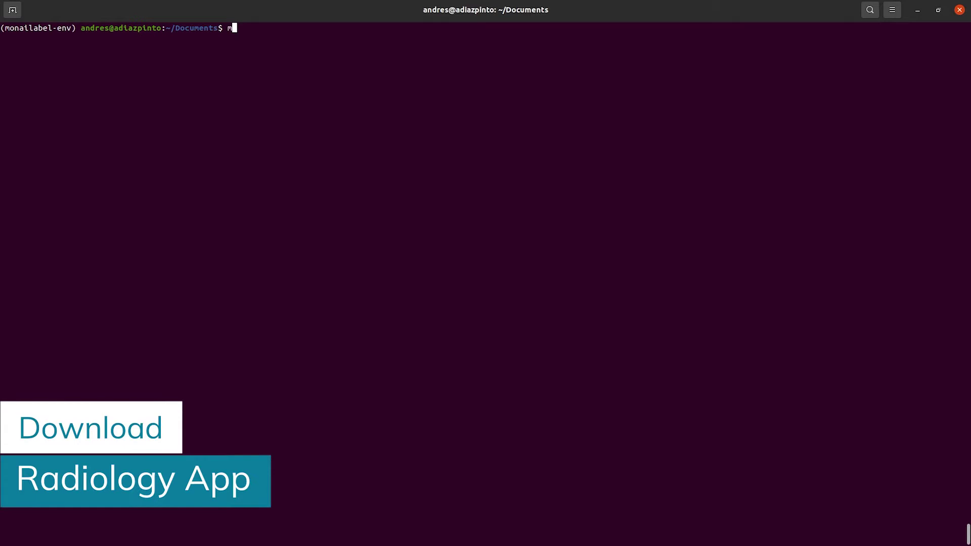
{"action": "type", "text": "onailabel apps --download"}
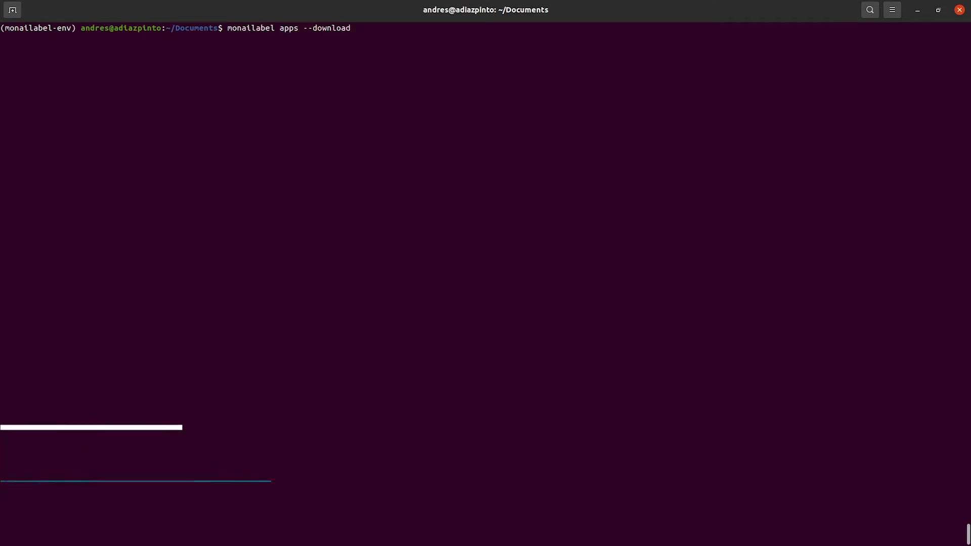
{"action": "type", "text": " --name radiology --output apps"}
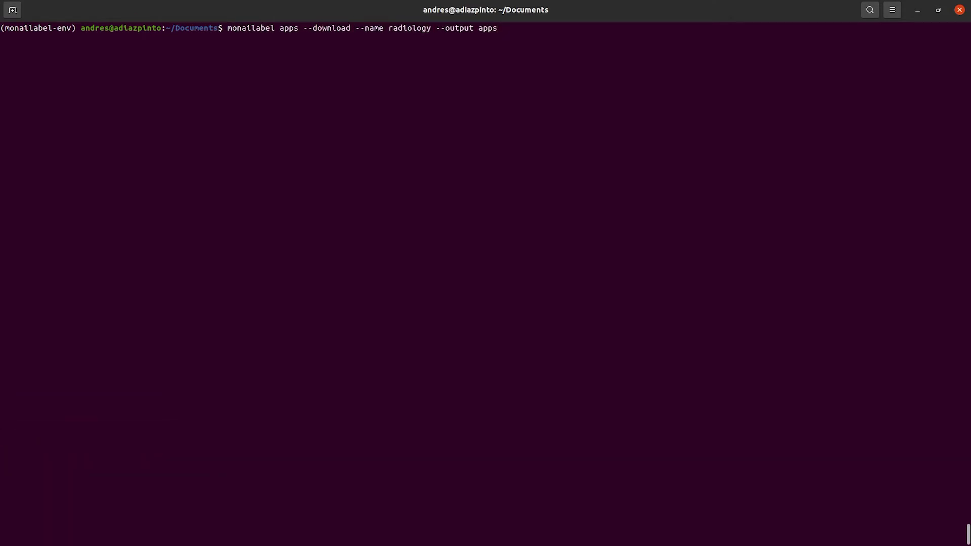
{"action": "key", "text": "Return"}
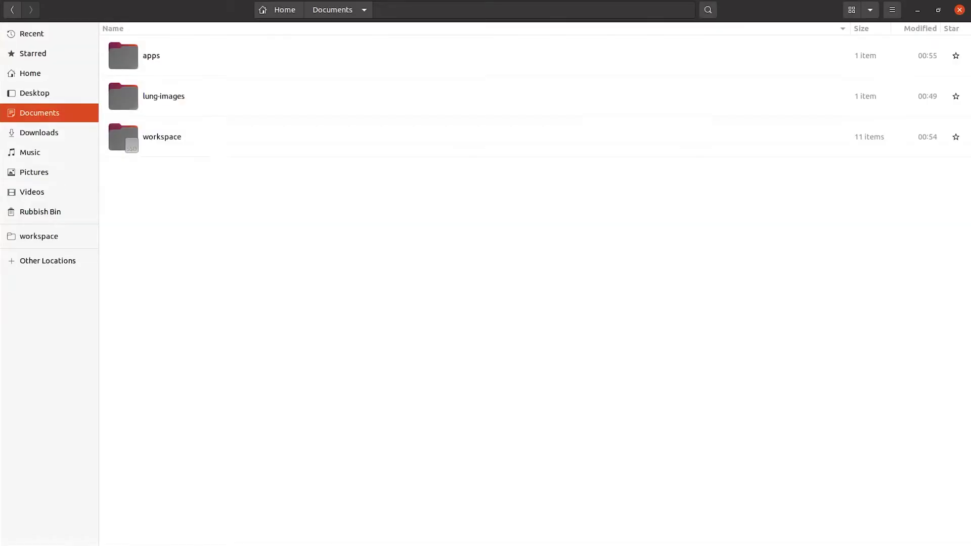
Step: Open segmentation.py from apps/radiology/lib/configs in the text editor
{"action": "double_click", "coordinate": [181, 58]}
{"action": "double_click", "coordinate": [181, 59]}
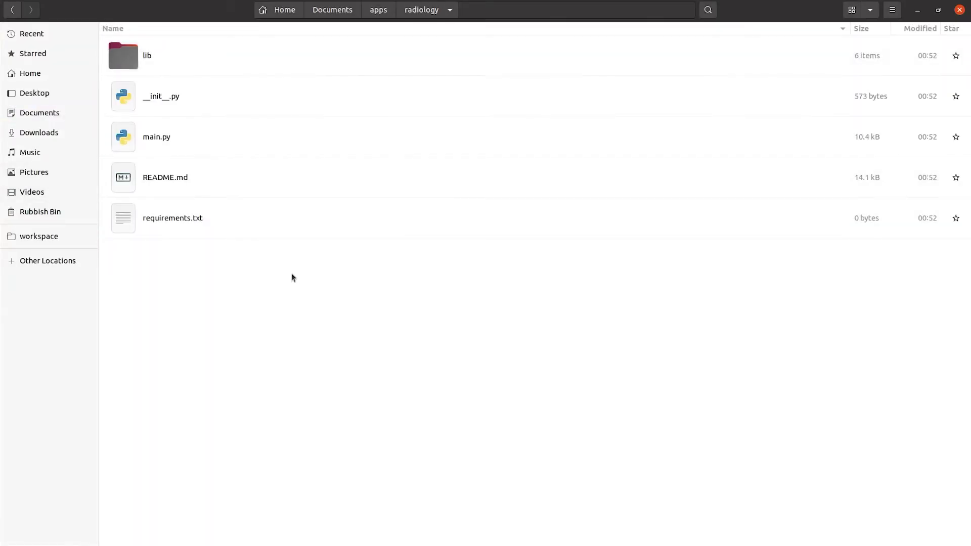
{"action": "double_click", "coordinate": [178, 66]}
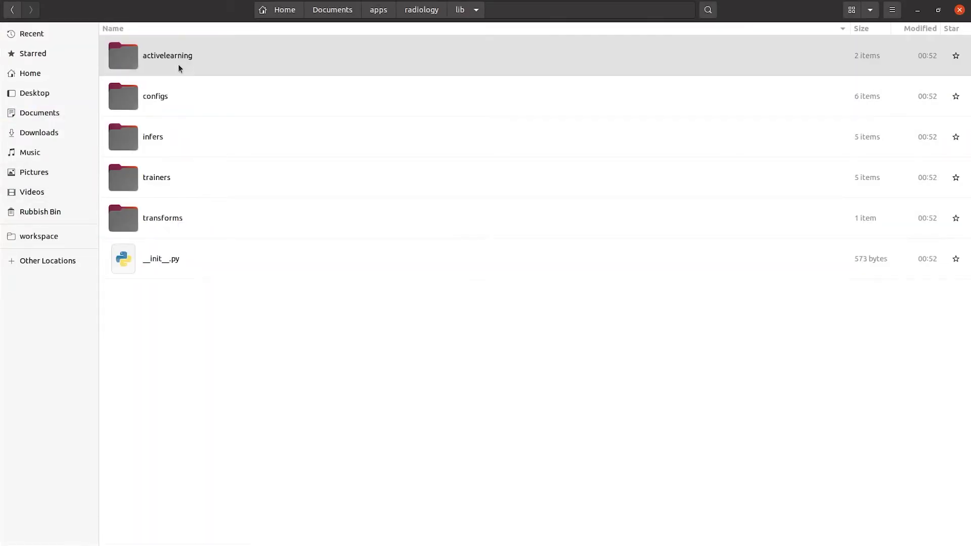
{"action": "double_click", "coordinate": [164, 97]}
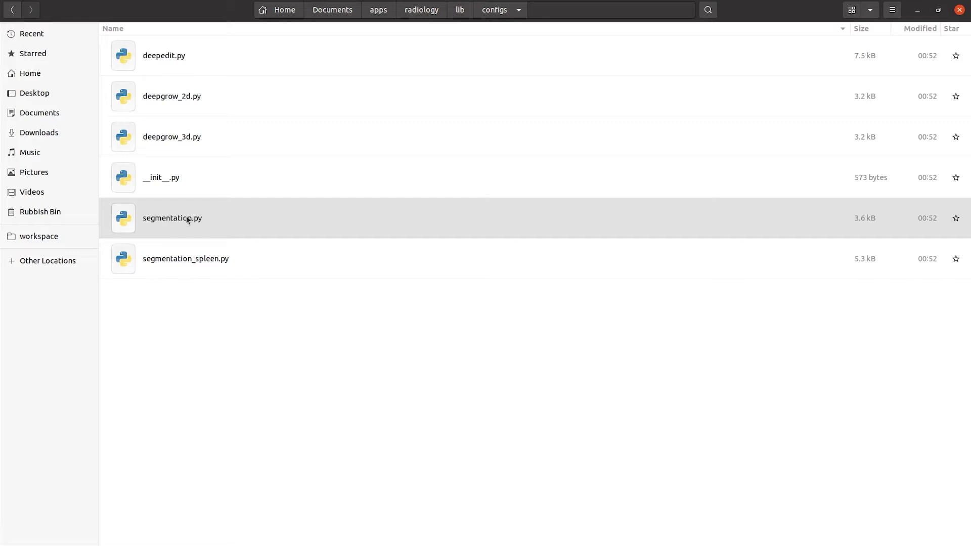
{"action": "right_click", "coordinate": [188, 219]}
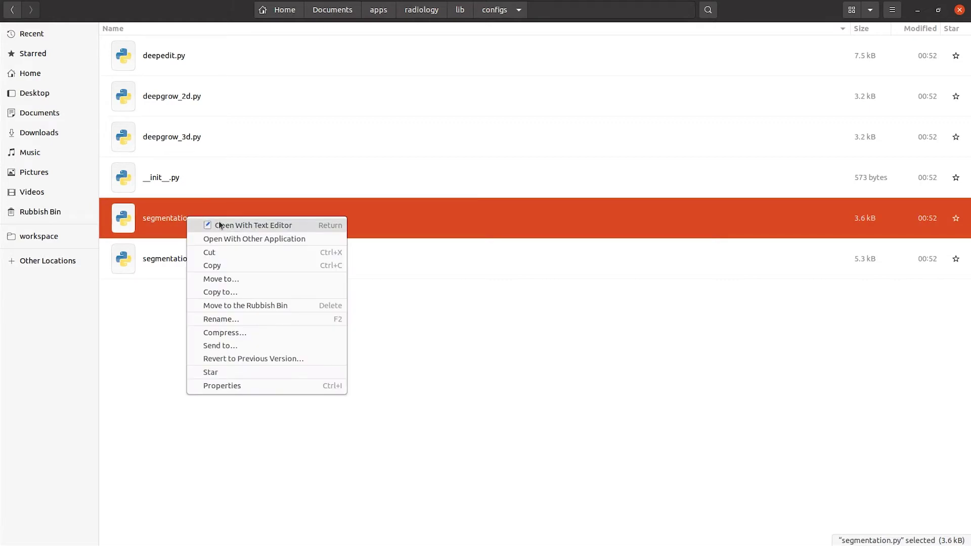
{"action": "left_click", "coordinate": [301, 226]}
Step: Replace the entries of self.labels in segmentation.py with only "left lung": 1 and "right lung": 2
{"action": "scroll", "coordinate": [202, 253], "scroll_direction": "down", "scroll_amount": 6}
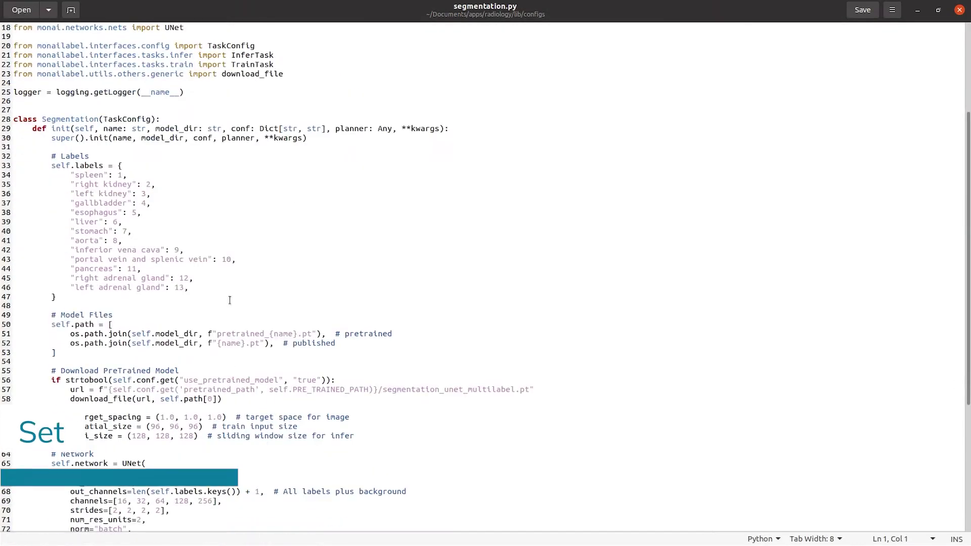
{"action": "double_click", "coordinate": [89, 175]}
{"action": "type", "text": "left lung"}
{"action": "left_click_drag", "start_coordinate": [131, 184], "coordinate": [75, 184]}
{"action": "type", "text": "right lung"}
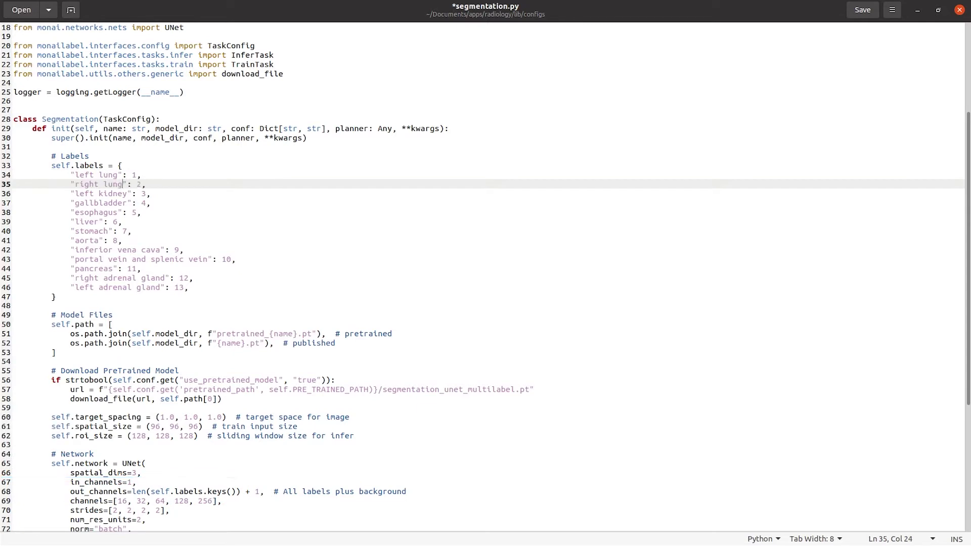
{"action": "left_click_drag", "start_coordinate": [207, 284], "coordinate": [3, 188]}
{"action": "key", "text": "BackSpace"}
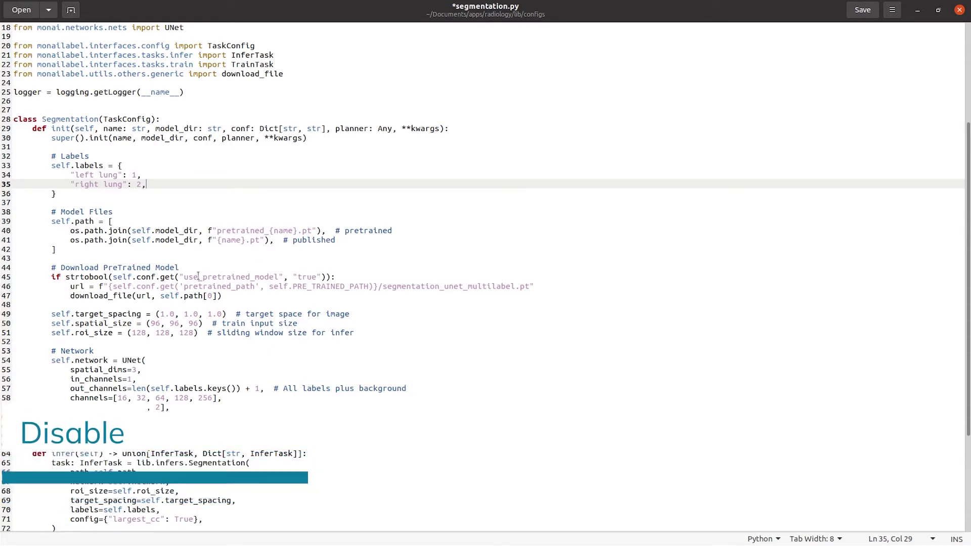
Step: Set the default of use_pretrained_model in segmentation.py to "false"
{"action": "left_click_drag", "start_coordinate": [183, 277], "coordinate": [271, 277]}
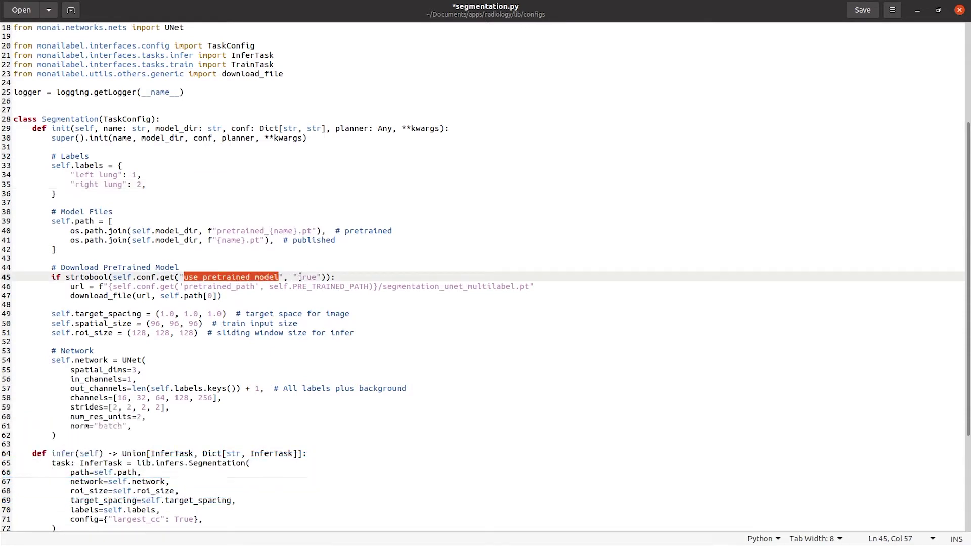
{"action": "double_click", "coordinate": [300, 277]}
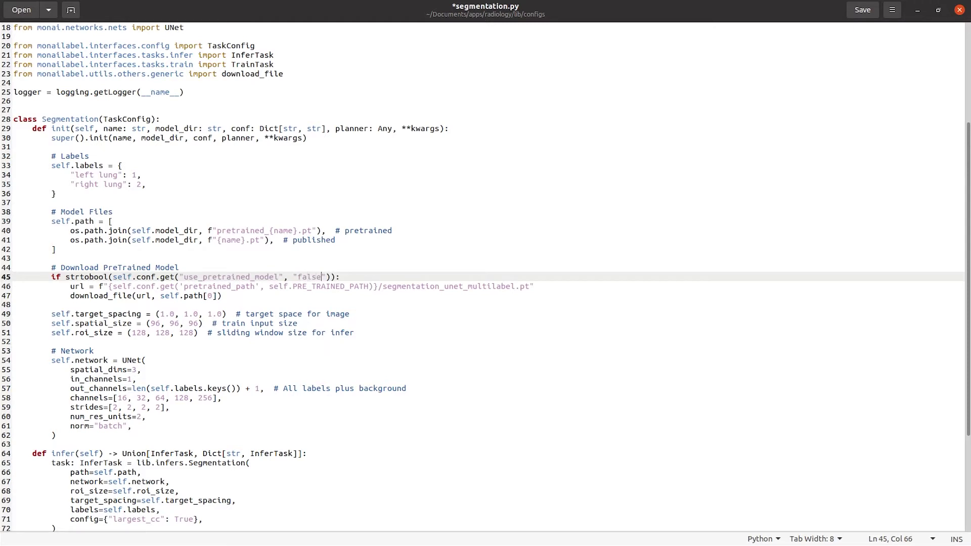
{"action": "left_click", "coordinate": [372, 265]}
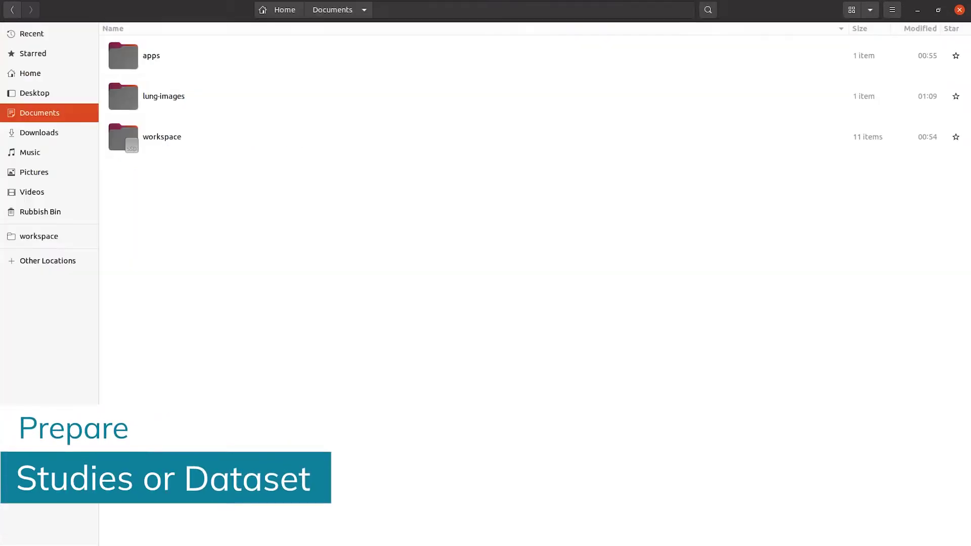
Step: Extract all files of COVID-19-CT-Seg_20cases.zip in lung-images into a new subfolder named train-images
{"action": "double_click", "coordinate": [171, 100]}
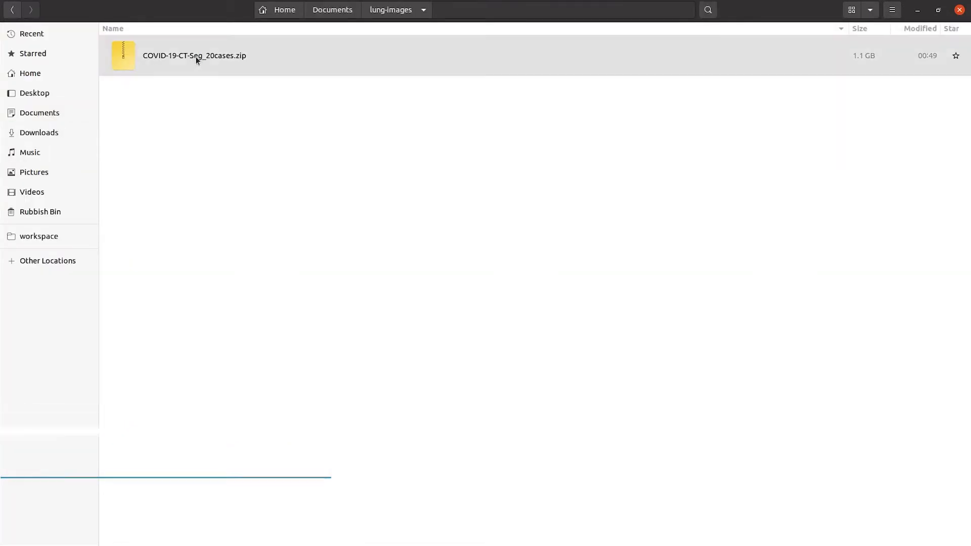
{"action": "double_click", "coordinate": [195, 56]}
{"action": "left_click", "coordinate": [51, 36]}
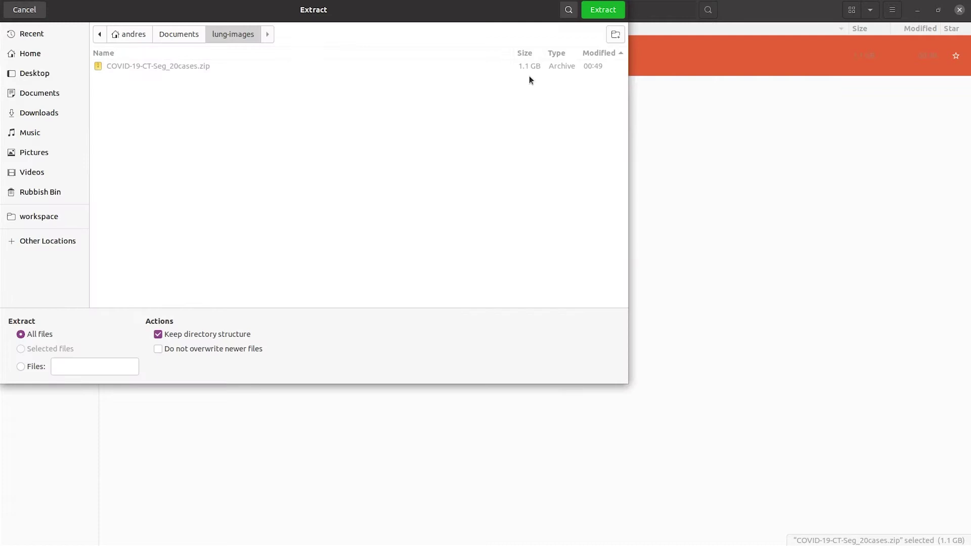
{"action": "left_click", "coordinate": [614, 36]}
{"action": "type", "text": "train-images"}
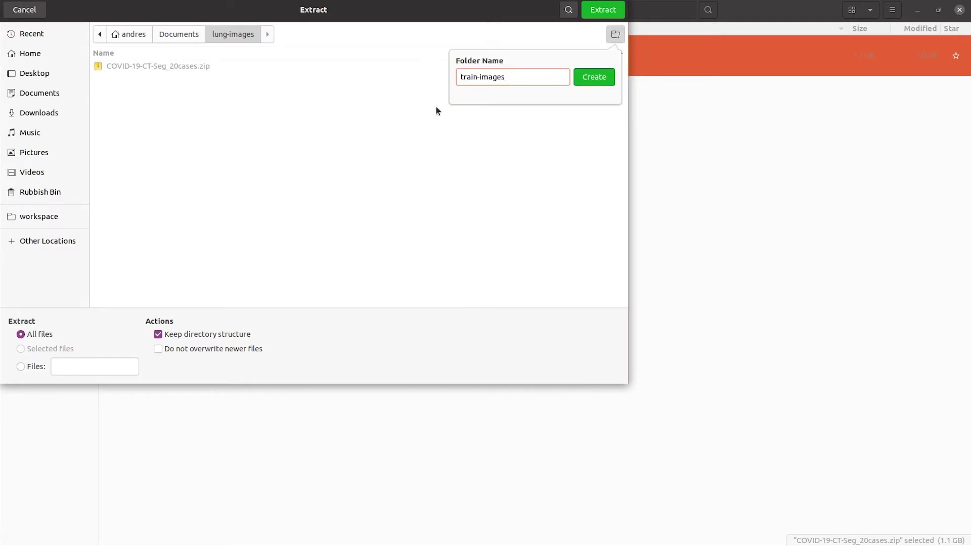
{"action": "key", "text": "Return"}
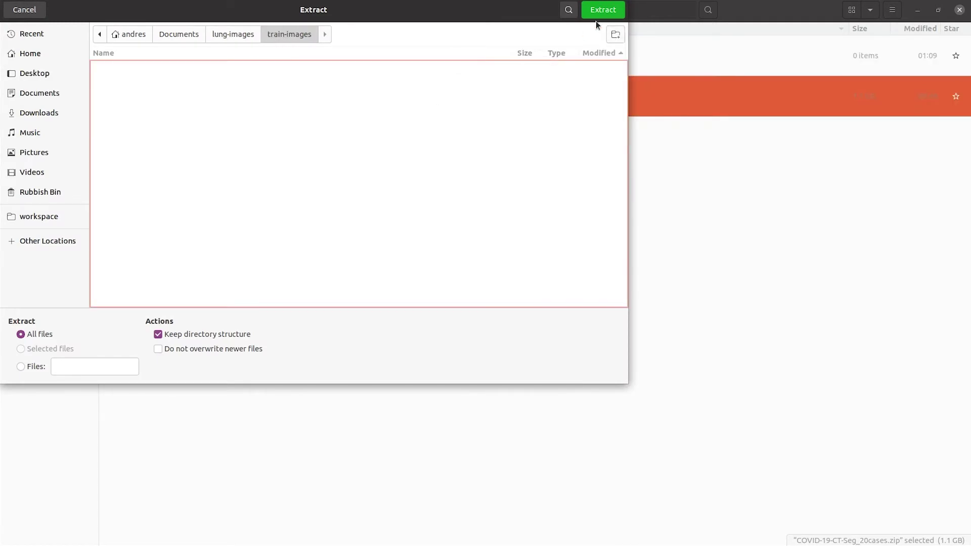
{"action": "left_click", "coordinate": [600, 11]}
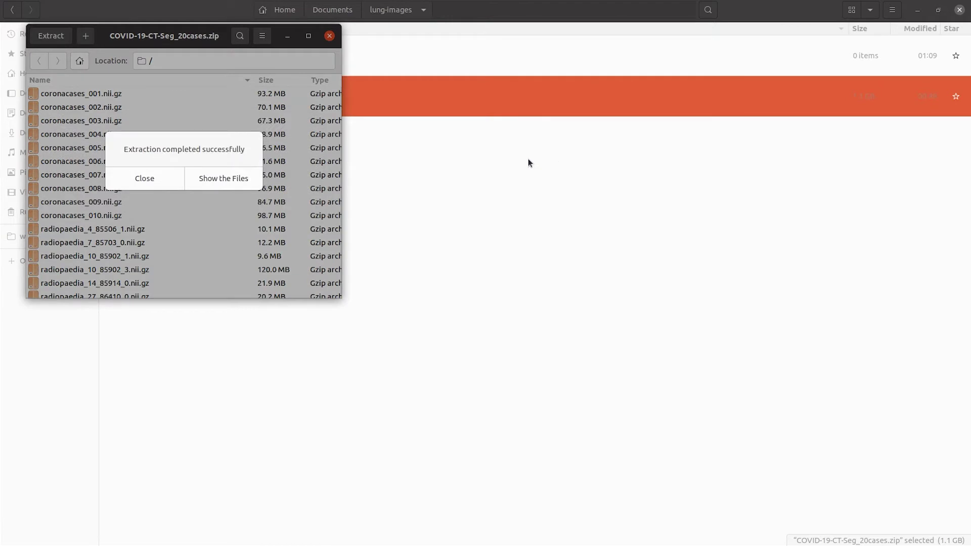
{"action": "left_click", "coordinate": [144, 179]}
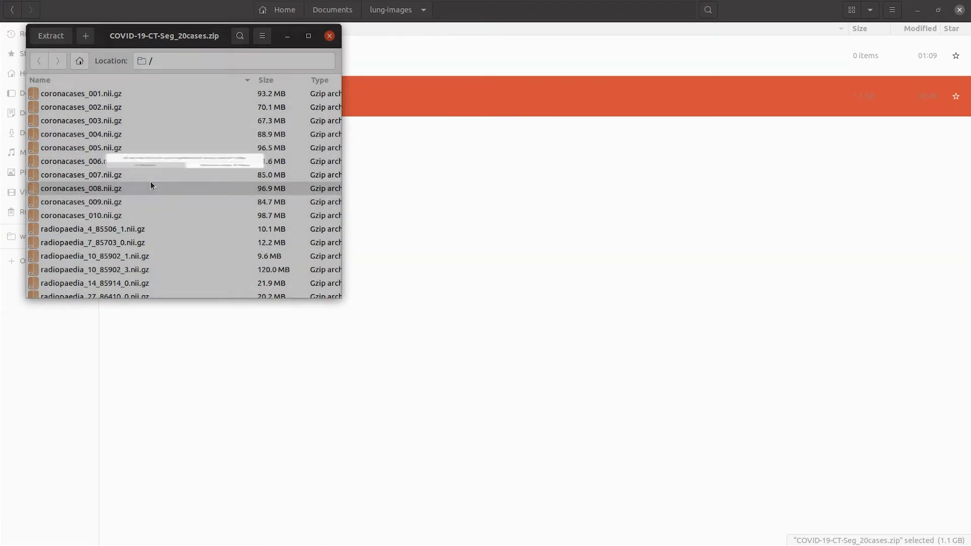
{"action": "left_click", "coordinate": [330, 36]}
Step: Copy the parent folder path from the properties of the train-images folder
{"action": "double_click", "coordinate": [210, 56]}
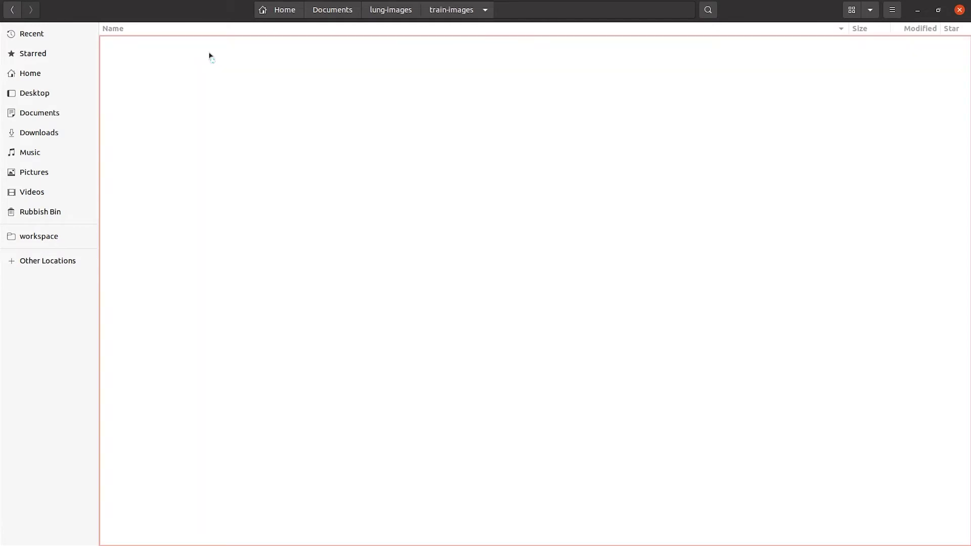
{"action": "key", "text": "alt+Left"}
{"action": "right_click", "coordinate": [214, 59]}
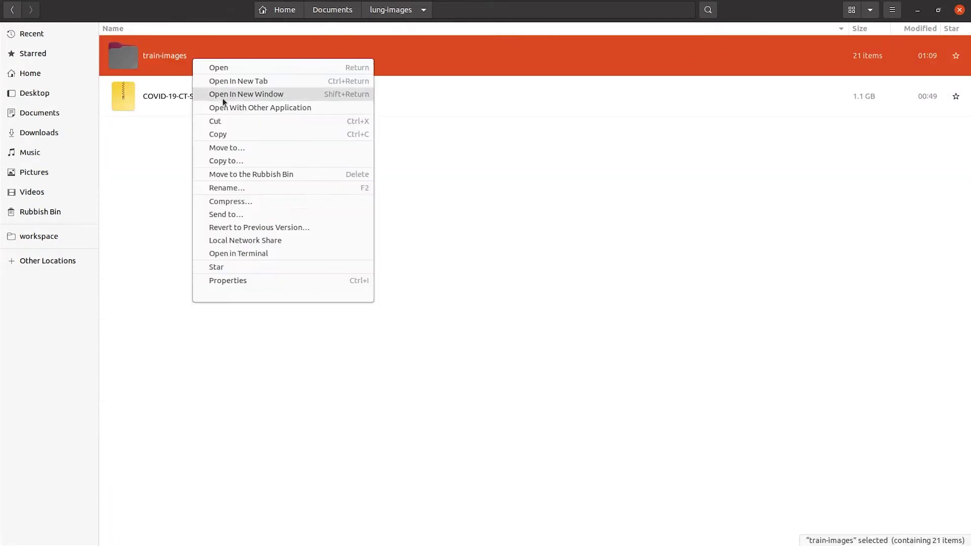
{"action": "left_click", "coordinate": [237, 279]}
{"action": "left_click_drag", "start_coordinate": [592, 374], "coordinate": [684, 374]}
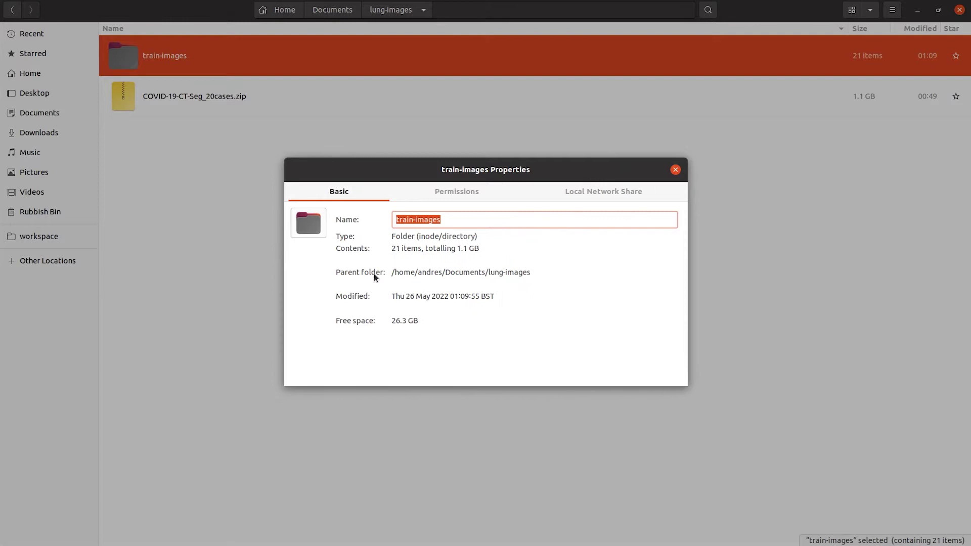
{"action": "left_click_drag", "start_coordinate": [391, 273], "coordinate": [492, 272]}
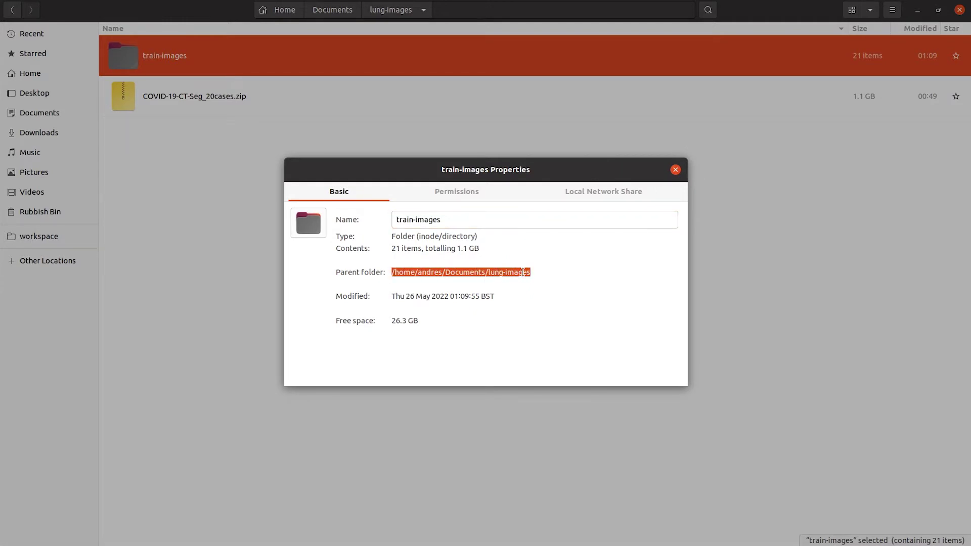
{"action": "right_click", "coordinate": [523, 272]}
{"action": "left_click", "coordinate": [544, 296]}
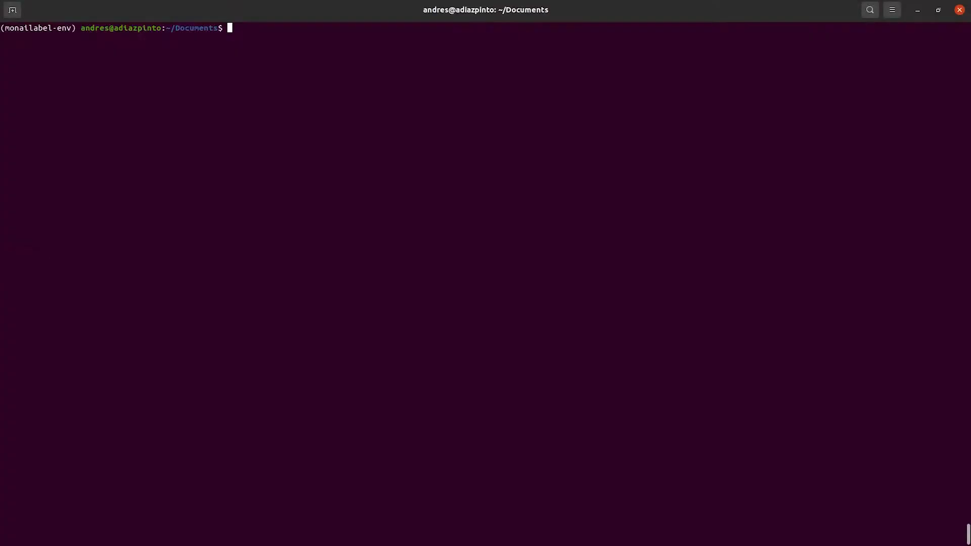
Step: Enter monailabel start_server --app apps/radiology --studies in the terminal, followed by the copied lung-images folder path
{"action": "type", "text": "monailabel start_server "}
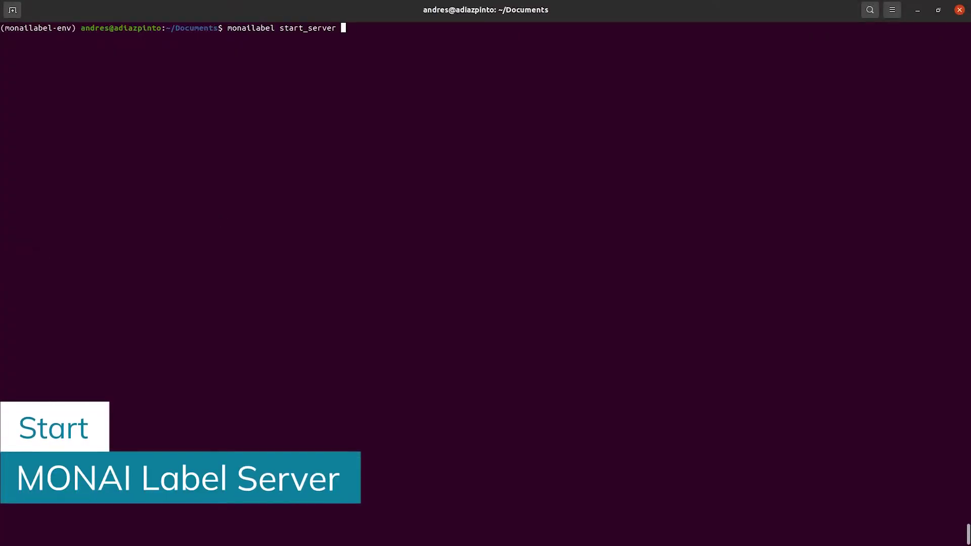
{"action": "type", "text": "--app apps/radiology --studies"}
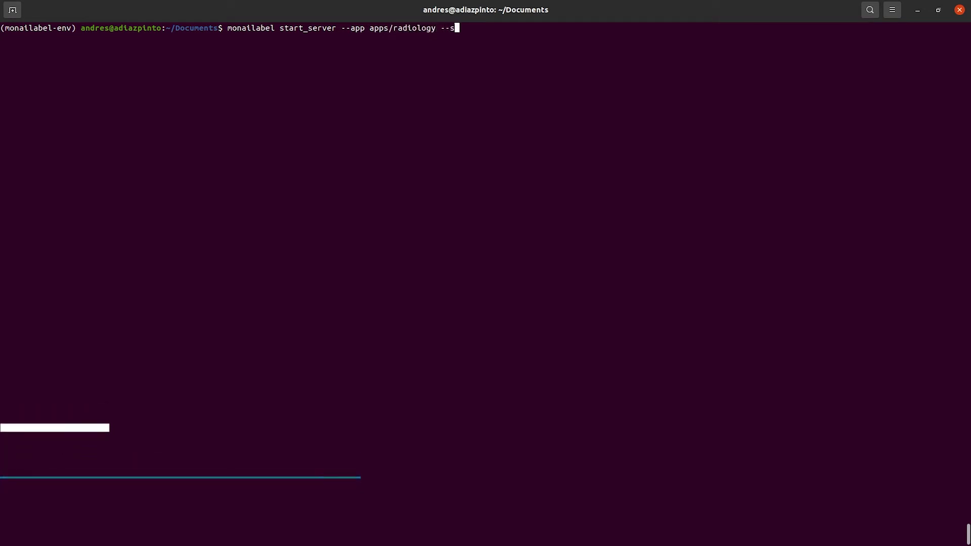
{"action": "right_click", "coordinate": [491, 32]}
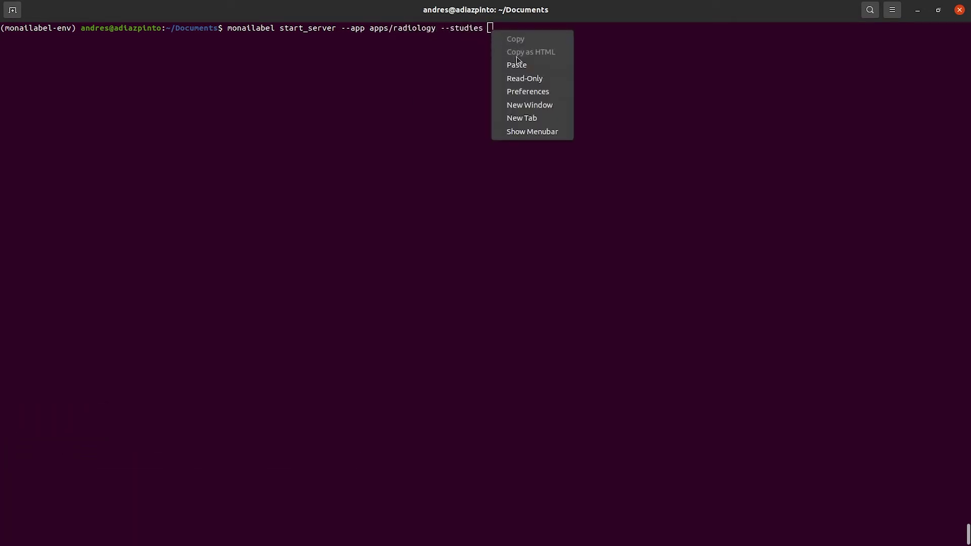
{"action": "left_click", "coordinate": [518, 62]}
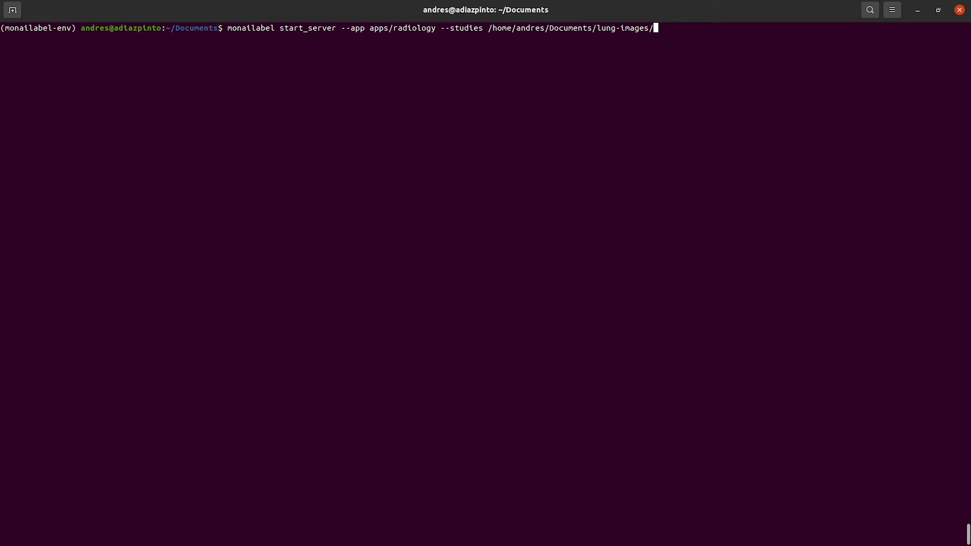
Step: Complete the studies path with the folder name copied from the train-images properties, add --conf models segmentation, and run the command
{"action": "key", "text": "alt+Tab"}
{"action": "double_click", "coordinate": [442, 220]}
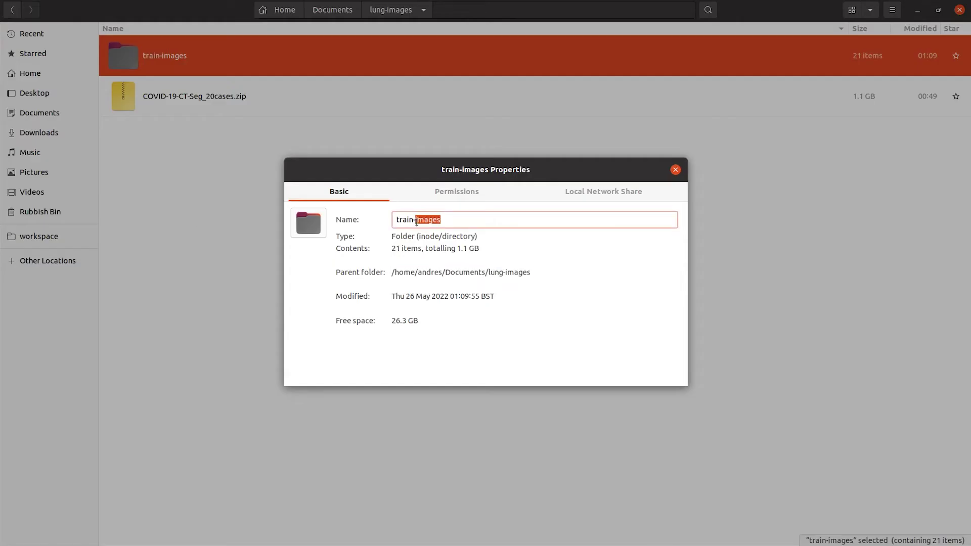
{"action": "left_click_drag", "start_coordinate": [446, 220], "coordinate": [394, 220]}
{"action": "right_click", "coordinate": [413, 219]}
{"action": "left_click", "coordinate": [438, 244]}
{"action": "key", "text": "alt+Tab"}
{"action": "right_click", "coordinate": [656, 28]}
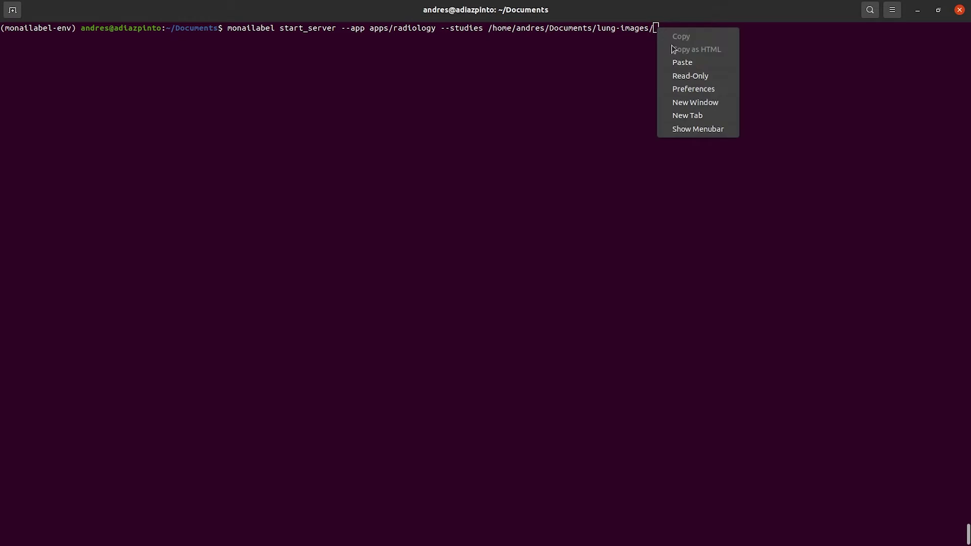
{"action": "left_click", "coordinate": [681, 61]}
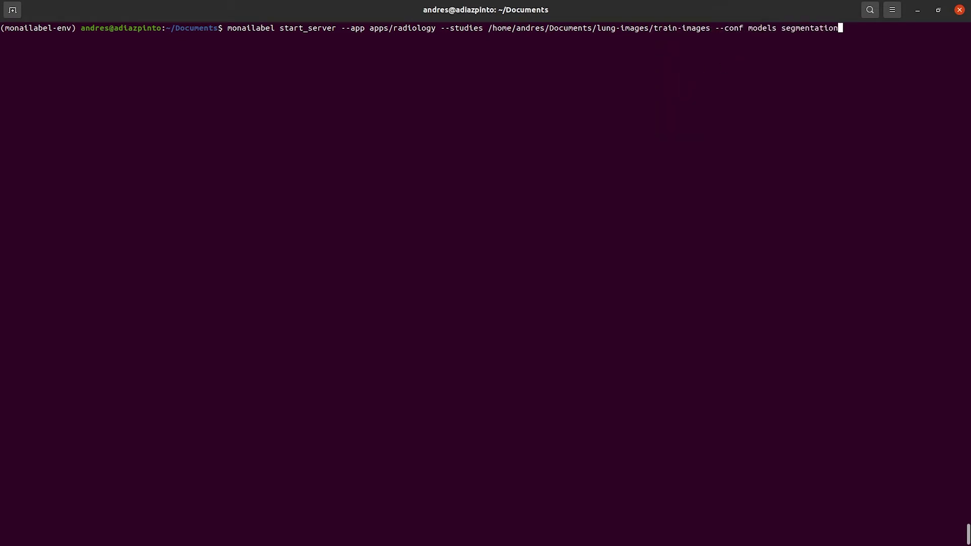
{"action": "key", "text": "Return"}
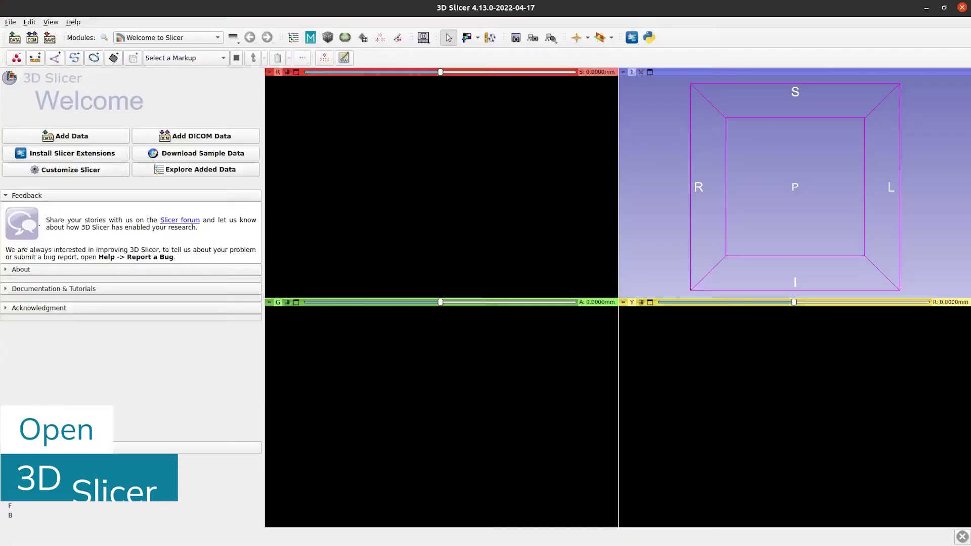
Step: Switch to 3D Slicer, find the MONAILabel module by searching for "monai", and open it
{"action": "left_click", "coordinate": [104, 37]}
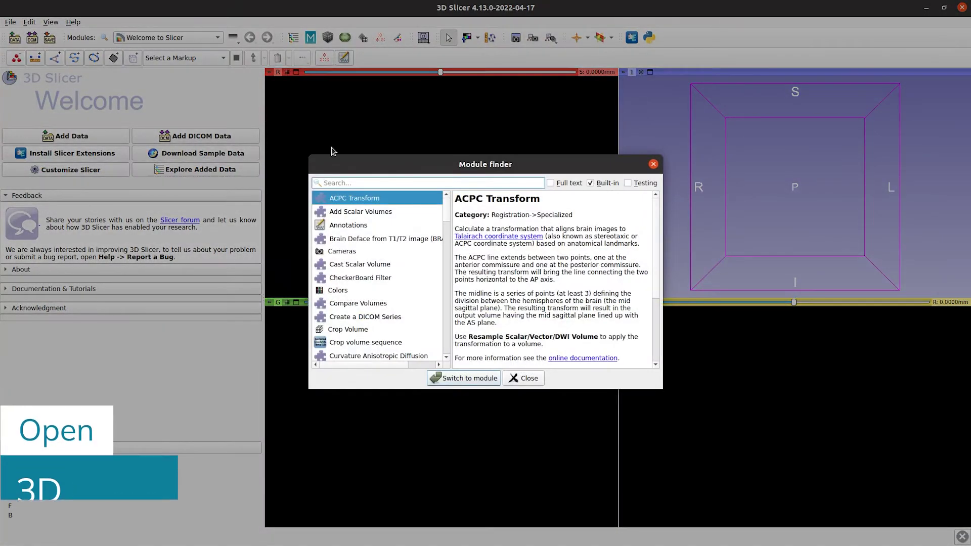
{"action": "type", "text": "monai"}
{"action": "left_click", "coordinate": [467, 379]}
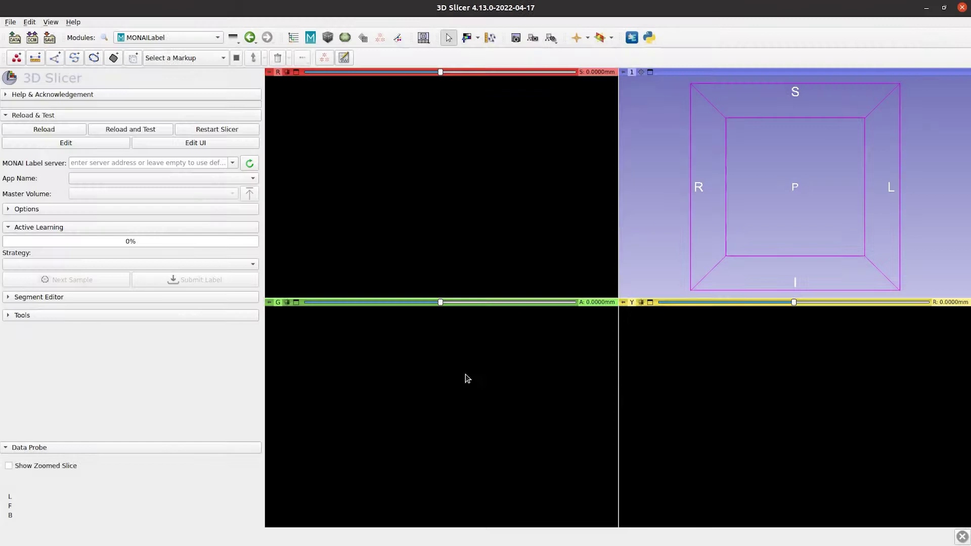
Step: Connect to the default MONAI Label server and load the next sample, looking through its axial slices
{"action": "left_click", "coordinate": [250, 163]}
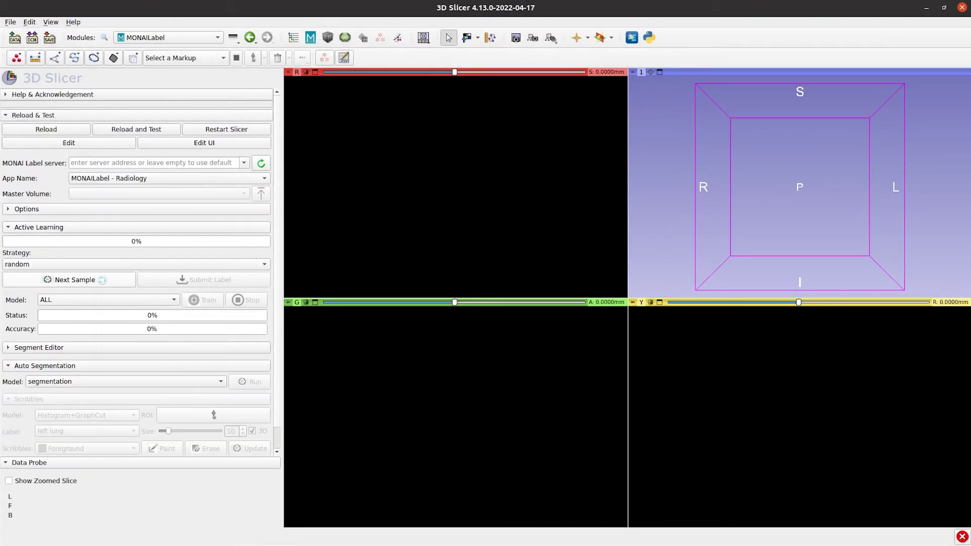
{"action": "scroll", "coordinate": [452, 182], "scroll_direction": "down", "scroll_amount": 12}
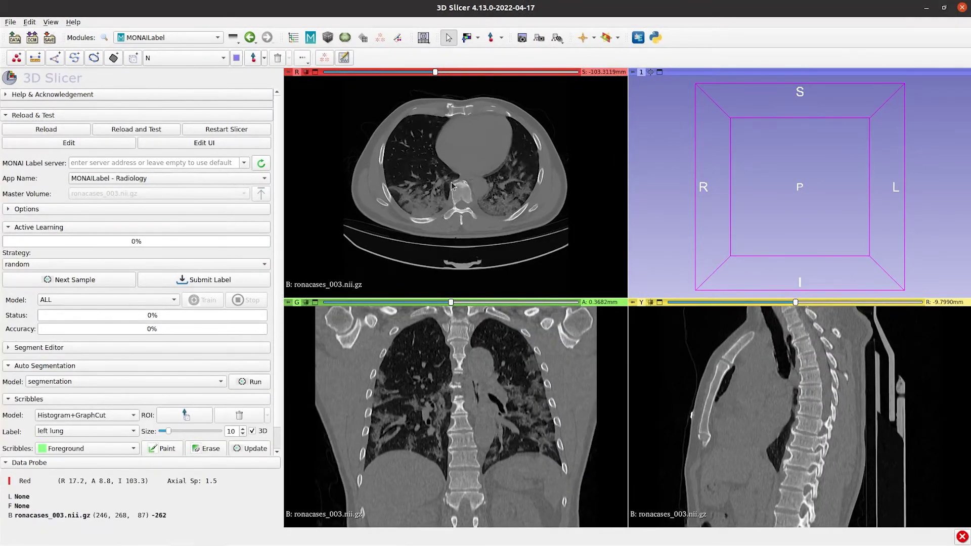
{"action": "scroll", "coordinate": [452, 186], "scroll_direction": "up", "scroll_amount": 20}
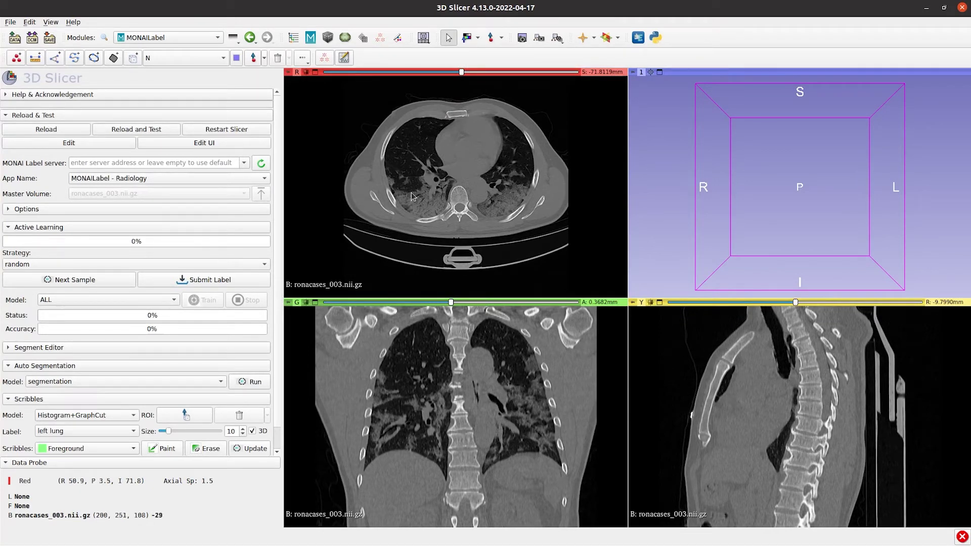
Step: Add a new segment in the Segment Editor and name it background
{"action": "left_click", "coordinate": [104, 347]}
{"action": "scroll", "coordinate": [101, 322], "scroll_direction": "down", "scroll_amount": 3}
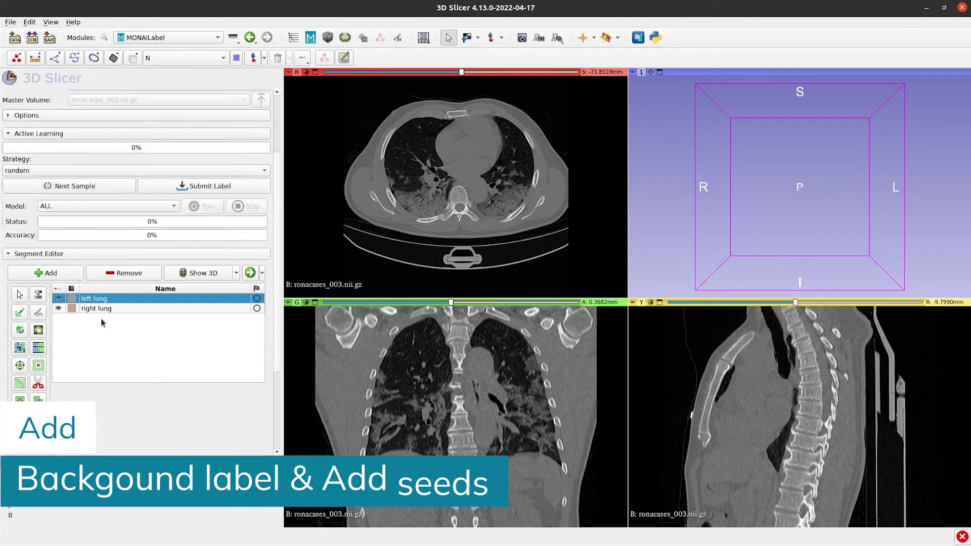
{"action": "scroll", "coordinate": [102, 322], "scroll_direction": "down", "scroll_amount": 1}
{"action": "left_click", "coordinate": [46, 241]}
{"action": "double_click", "coordinate": [134, 287]}
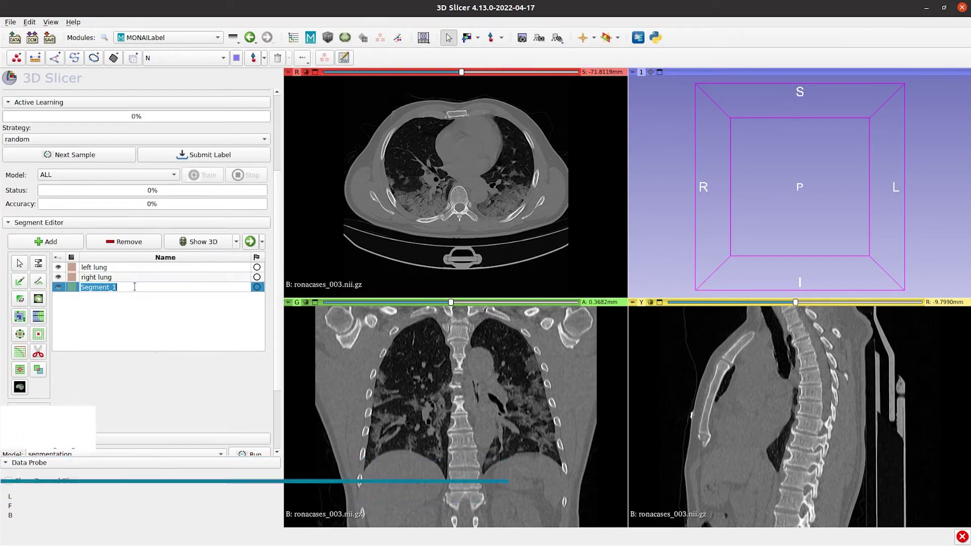
{"action": "type", "text": "background"}
{"action": "key", "text": "Return"}
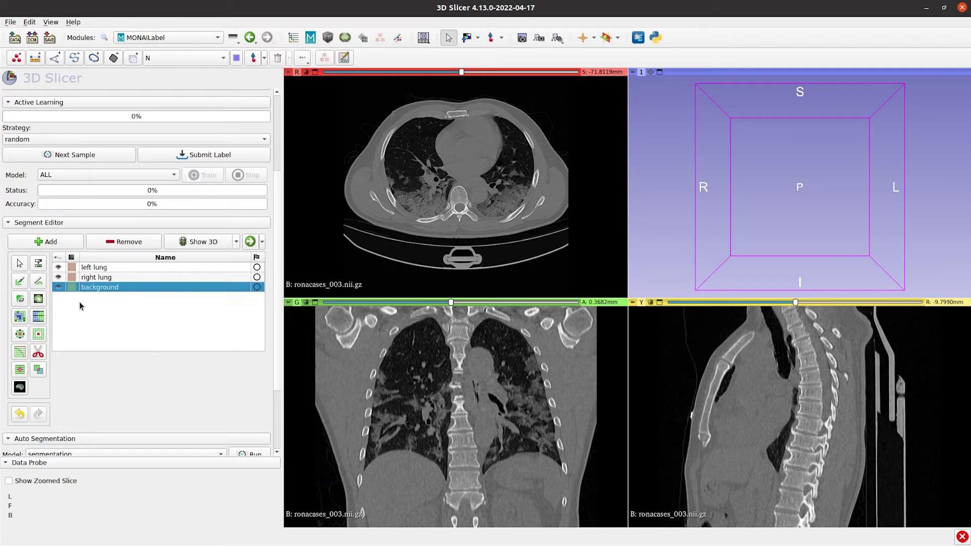
Step: Paint left lung seeds with a 2% brush inside that lung on several axial and coronal slices
{"action": "left_click", "coordinate": [94, 268]}
{"action": "left_click", "coordinate": [20, 281]}
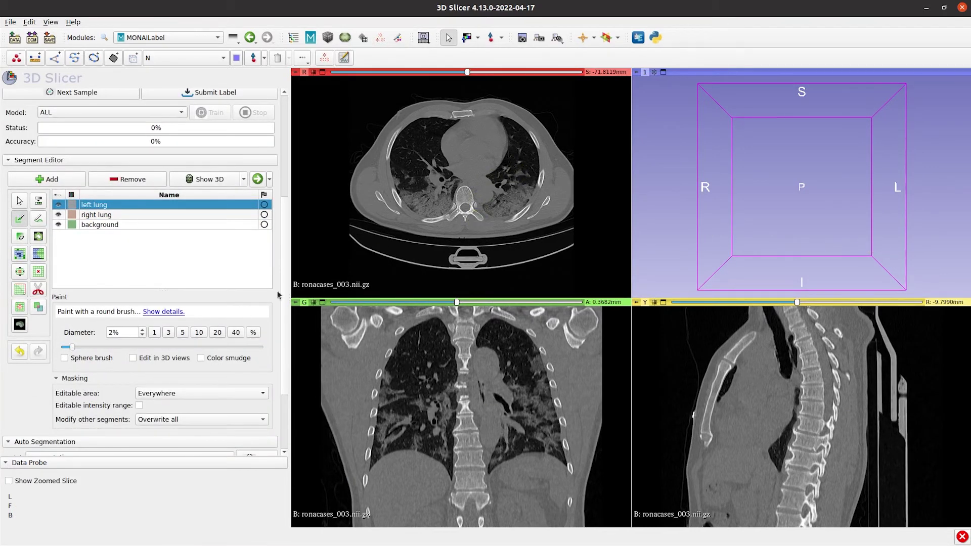
{"action": "mouse_move", "coordinate": [516, 137]}
{"action": "left_mouse_down"}
{"action": "mouse_move", "coordinate": [497, 205]}
{"action": "mouse_move", "coordinate": [520, 187]}
{"action": "left_mouse_up"}
{"action": "scroll", "coordinate": [519, 145], "scroll_direction": "down", "scroll_amount": 3}
{"action": "scroll", "coordinate": [522, 150], "scroll_direction": "down", "scroll_amount": 3}
{"action": "mouse_move", "coordinate": [492, 337]}
{"action": "left_mouse_down"}
{"action": "mouse_move", "coordinate": [525, 368]}
{"action": "mouse_move", "coordinate": [538, 450]}
{"action": "mouse_move", "coordinate": [529, 392]}
{"action": "mouse_move", "coordinate": [504, 450]}
{"action": "left_mouse_up"}
{"action": "scroll", "coordinate": [511, 364], "scroll_direction": "down", "scroll_amount": 1}
{"action": "left_click_drag", "start_coordinate": [536, 380], "coordinate": [549, 445]}
{"action": "scroll", "coordinate": [524, 146], "scroll_direction": "down", "scroll_amount": 4}
{"action": "mouse_move", "coordinate": [525, 141]}
{"action": "left_mouse_down"}
{"action": "mouse_move", "coordinate": [531, 172]}
{"action": "mouse_move", "coordinate": [529, 161]}
{"action": "left_mouse_up"}
{"action": "scroll", "coordinate": [527, 147], "scroll_direction": "down", "scroll_amount": 3}
{"action": "left_click_drag", "start_coordinate": [526, 142], "coordinate": [509, 206]}
{"action": "scroll", "coordinate": [508, 354], "scroll_direction": "down", "scroll_amount": 5}
{"action": "mouse_move", "coordinate": [504, 339]}
{"action": "left_mouse_down"}
{"action": "mouse_move", "coordinate": [535, 440]}
{"action": "mouse_move", "coordinate": [532, 417]}
{"action": "mouse_move", "coordinate": [531, 427]}
{"action": "left_mouse_up"}
{"action": "scroll", "coordinate": [526, 384], "scroll_direction": "down", "scroll_amount": 5}
Step: Paint right lung seeds inside that lung on axial and coronal slices
{"action": "left_click", "coordinate": [96, 214]}
{"action": "mouse_move", "coordinate": [425, 134]}
{"action": "left_mouse_down"}
{"action": "mouse_move", "coordinate": [422, 205]}
{"action": "mouse_move", "coordinate": [433, 202]}
{"action": "mouse_move", "coordinate": [423, 126]}
{"action": "mouse_move", "coordinate": [428, 152]}
{"action": "left_mouse_up"}
{"action": "scroll", "coordinate": [427, 145], "scroll_direction": "down", "scroll_amount": 5}
{"action": "scroll", "coordinate": [423, 141], "scroll_direction": "down", "scroll_amount": 5}
{"action": "mouse_move", "coordinate": [423, 342]}
{"action": "left_mouse_down"}
{"action": "mouse_move", "coordinate": [399, 429]}
{"action": "mouse_move", "coordinate": [428, 354]}
{"action": "mouse_move", "coordinate": [416, 348]}
{"action": "mouse_move", "coordinate": [435, 364]}
{"action": "left_mouse_up"}
{"action": "scroll", "coordinate": [427, 359], "scroll_direction": "down", "scroll_amount": 5}
{"action": "scroll", "coordinate": [420, 348], "scroll_direction": "down", "scroll_amount": 5}
{"action": "scroll", "coordinate": [446, 379], "scroll_direction": "down", "scroll_amount": 2}
Step: Paint background seeds around and between the lungs in the coronal, axial and sagittal views
{"action": "left_click", "coordinate": [100, 225]}
{"action": "mouse_move", "coordinate": [383, 320]}
{"action": "left_mouse_down"}
{"action": "mouse_move", "coordinate": [366, 350]}
{"action": "mouse_move", "coordinate": [465, 345]}
{"action": "mouse_move", "coordinate": [537, 491]}
{"action": "left_mouse_up"}
{"action": "scroll", "coordinate": [536, 491], "scroll_direction": "down", "scroll_amount": 5}
{"action": "mouse_move", "coordinate": [365, 322]}
{"action": "left_mouse_down"}
{"action": "mouse_move", "coordinate": [418, 499]}
{"action": "mouse_move", "coordinate": [568, 480]}
{"action": "mouse_move", "coordinate": [496, 504]}
{"action": "left_mouse_up"}
{"action": "mouse_move", "coordinate": [484, 126]}
{"action": "left_mouse_down"}
{"action": "mouse_move", "coordinate": [415, 226]}
{"action": "mouse_move", "coordinate": [561, 168]}
{"action": "mouse_move", "coordinate": [458, 229]}
{"action": "left_mouse_up"}
{"action": "mouse_move", "coordinate": [773, 317]}
{"action": "left_mouse_down"}
{"action": "mouse_move", "coordinate": [789, 340]}
{"action": "mouse_move", "coordinate": [834, 338]}
{"action": "mouse_move", "coordinate": [853, 448]}
{"action": "left_mouse_up"}
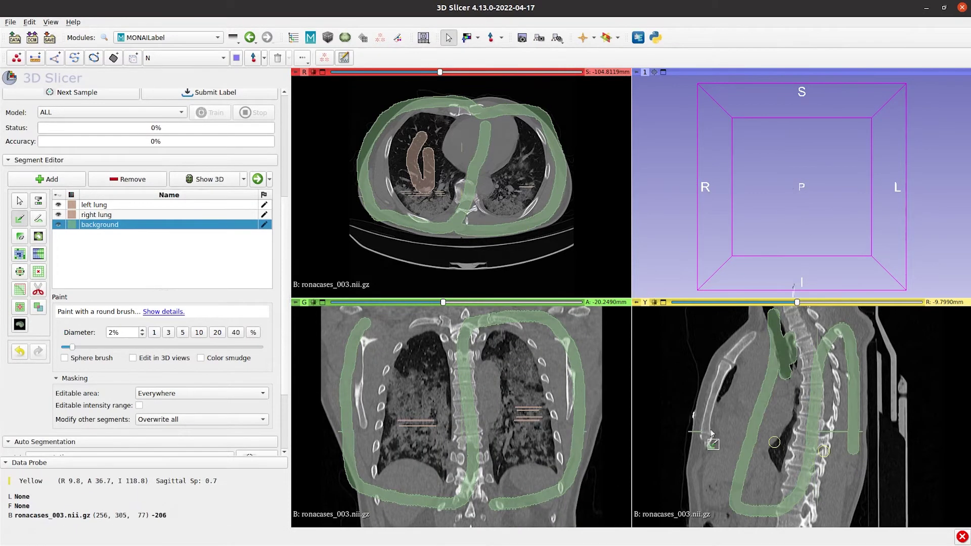
Step: Initialize Grow from seeds on the painted segments, check the preview across slices, and apply the result
{"action": "left_click", "coordinate": [19, 255]}
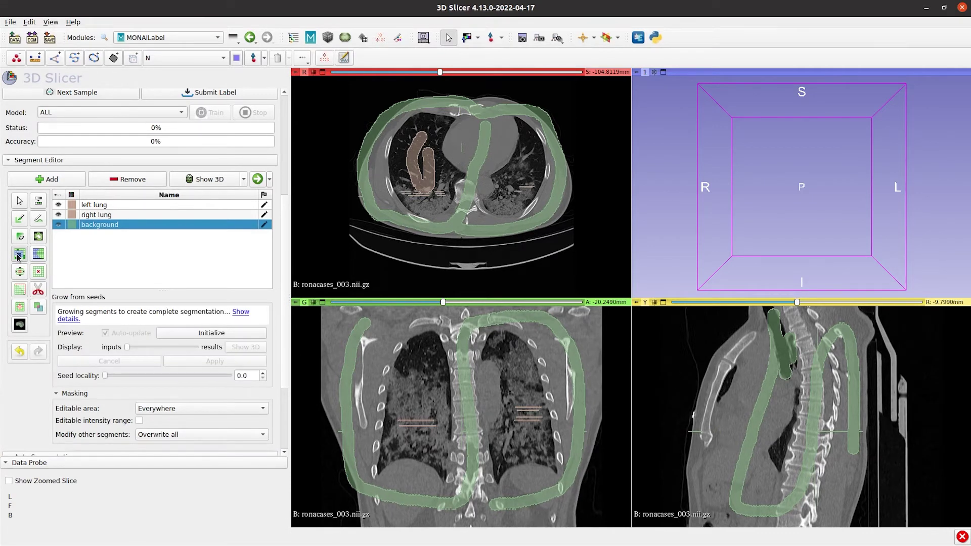
{"action": "scroll", "coordinate": [151, 308], "scroll_direction": "down", "scroll_amount": 3}
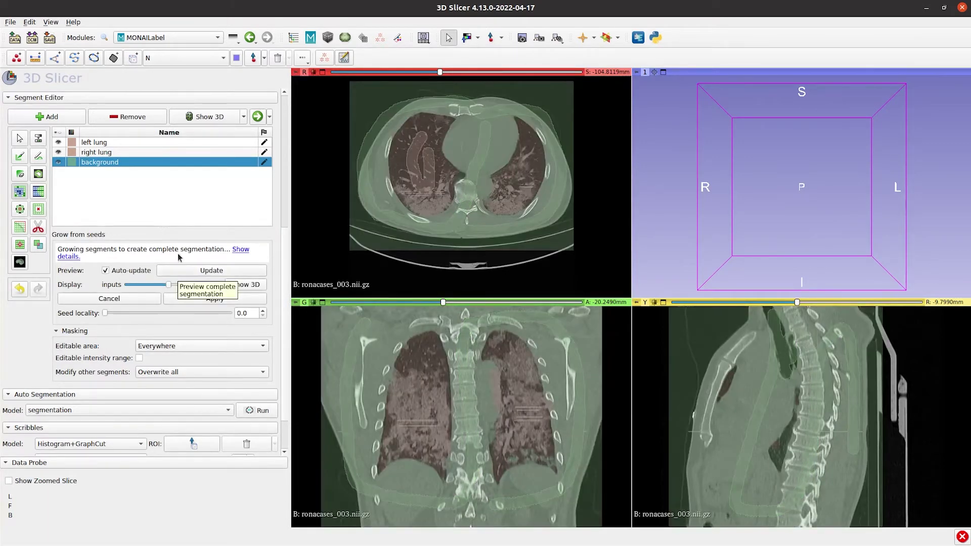
{"action": "scroll", "coordinate": [469, 210], "scroll_direction": "down", "scroll_amount": 11}
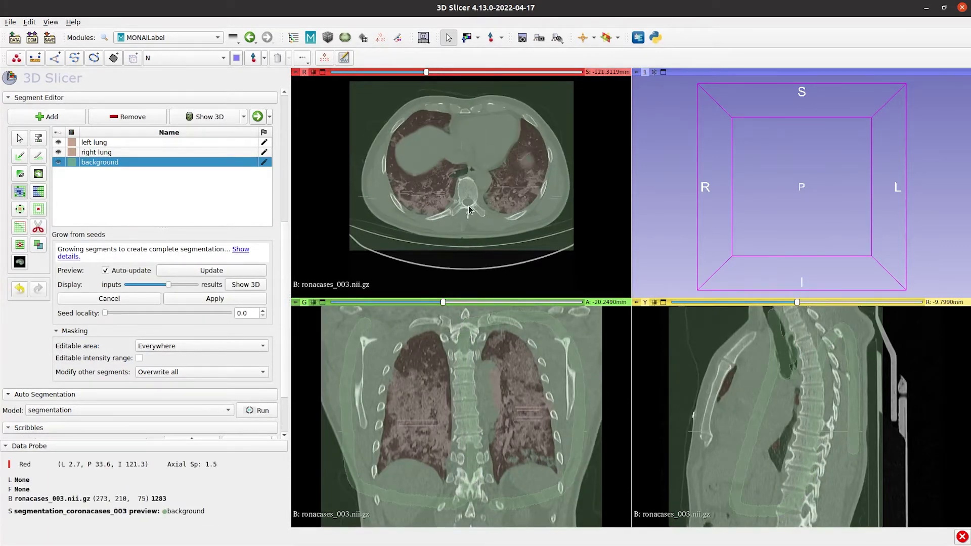
{"action": "left_click", "coordinate": [215, 299]}
{"action": "scroll", "coordinate": [509, 189], "scroll_direction": "down", "scroll_amount": 7}
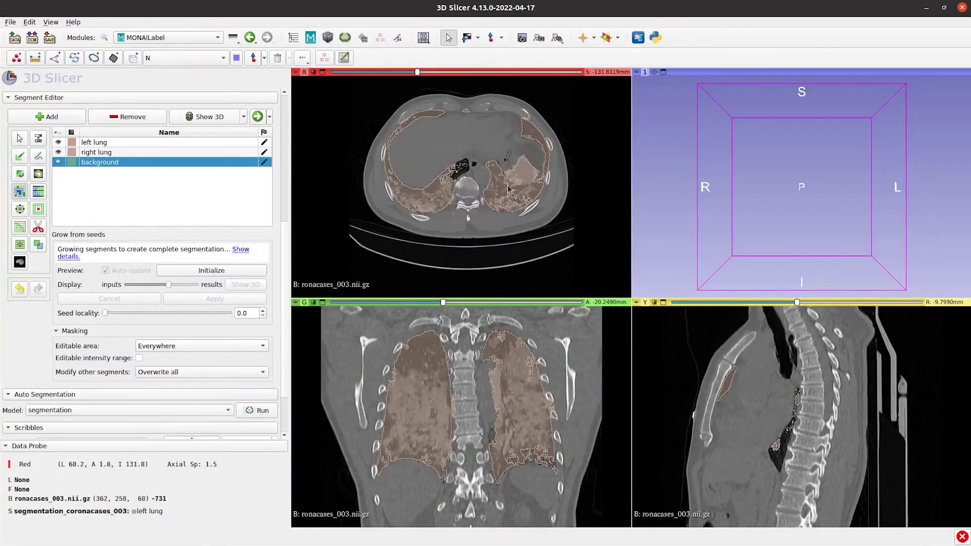
Step: Show the segments in 3D and rotate and zoom the view to inspect both lungs
{"action": "left_click", "coordinate": [218, 118]}
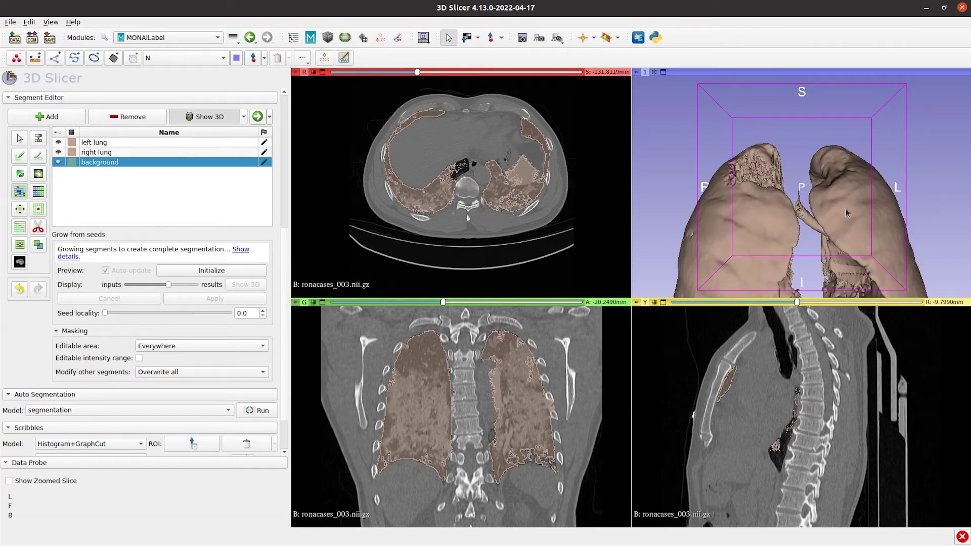
{"action": "left_click_drag", "start_coordinate": [821, 236], "coordinate": [853, 262]}
{"action": "scroll", "coordinate": [844, 235], "scroll_direction": "down", "scroll_amount": 3}
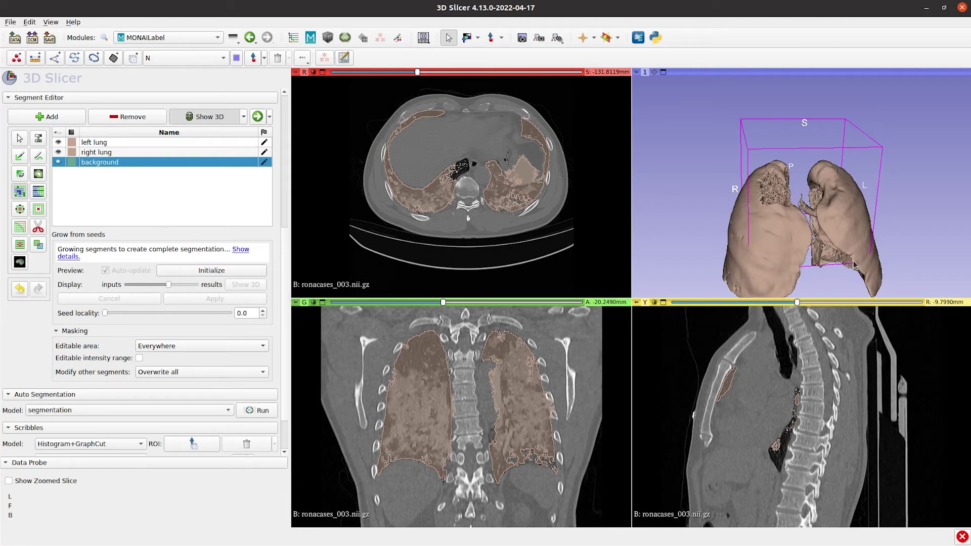
Step: Submit the finished label to the MONAI Label server and start training for all models
{"action": "scroll", "coordinate": [17, 201], "scroll_direction": "up", "scroll_amount": 3}
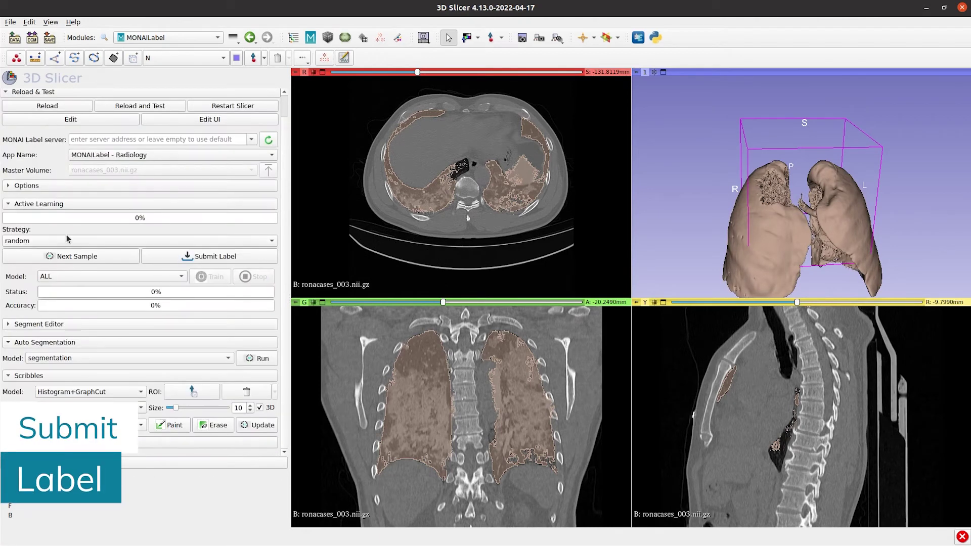
{"action": "scroll", "coordinate": [67, 239], "scroll_direction": "up", "scroll_amount": 1}
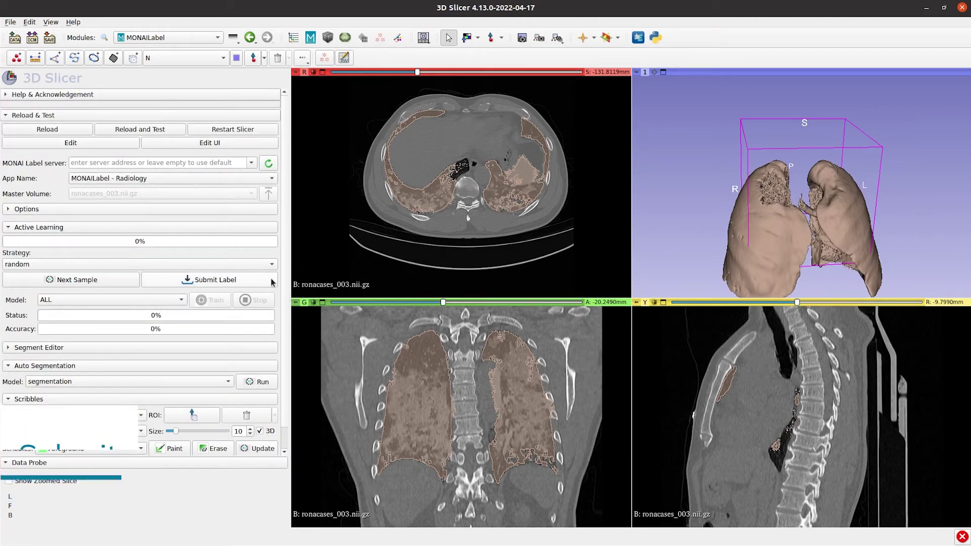
{"action": "left_click", "coordinate": [215, 280]}
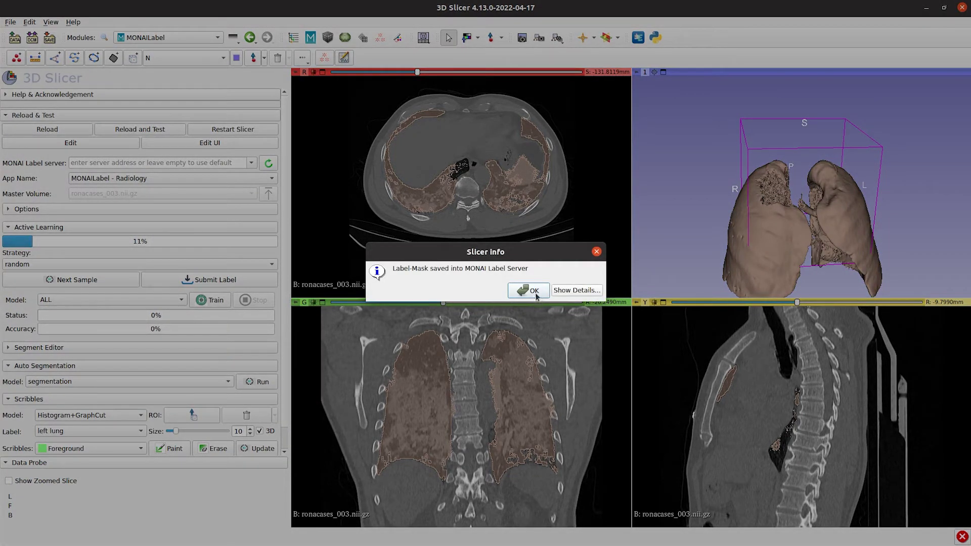
{"action": "left_click", "coordinate": [534, 292]}
{"action": "left_click", "coordinate": [210, 302]}
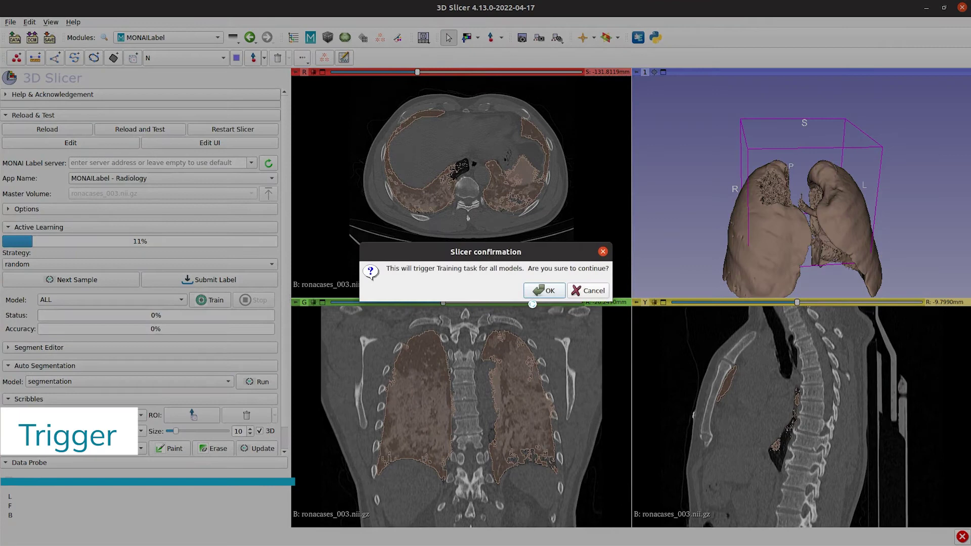
{"action": "left_click", "coordinate": [544, 291]}
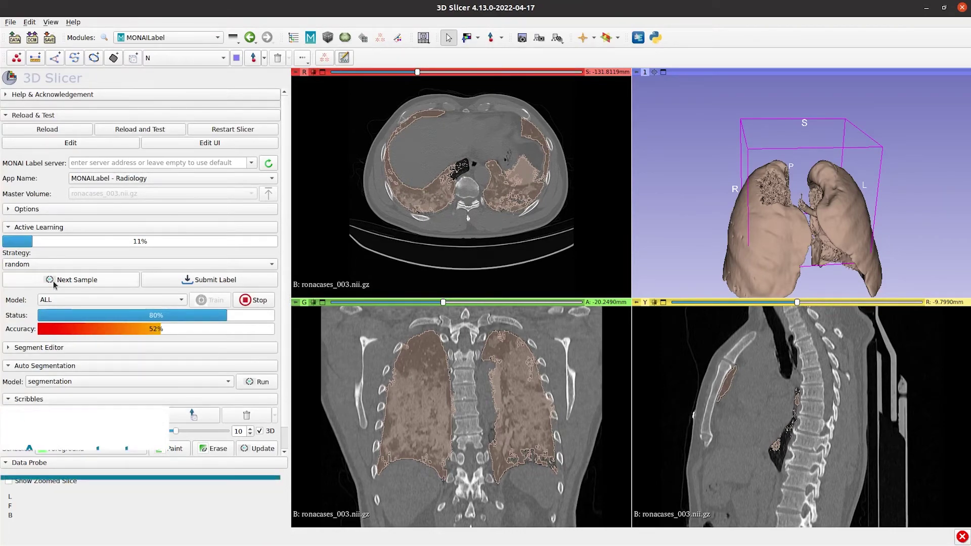
Step: Load the next sample without keeping the current scene and look through its axial slices
{"action": "left_click", "coordinate": [70, 280]}
{"action": "left_click", "coordinate": [549, 294]}
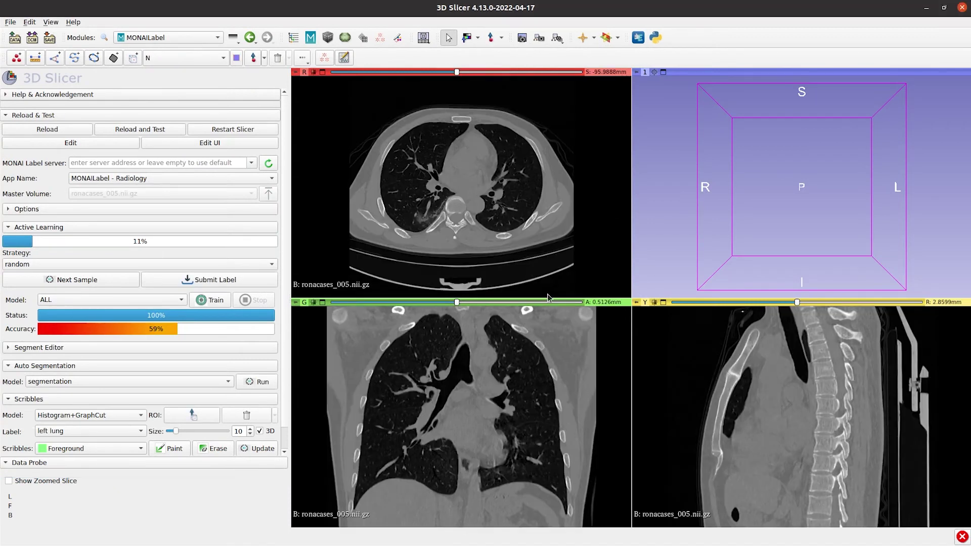
{"action": "scroll", "coordinate": [521, 184], "scroll_direction": "down", "scroll_amount": 2}
{"action": "scroll", "coordinate": [523, 186], "scroll_direction": "down", "scroll_amount": 4}
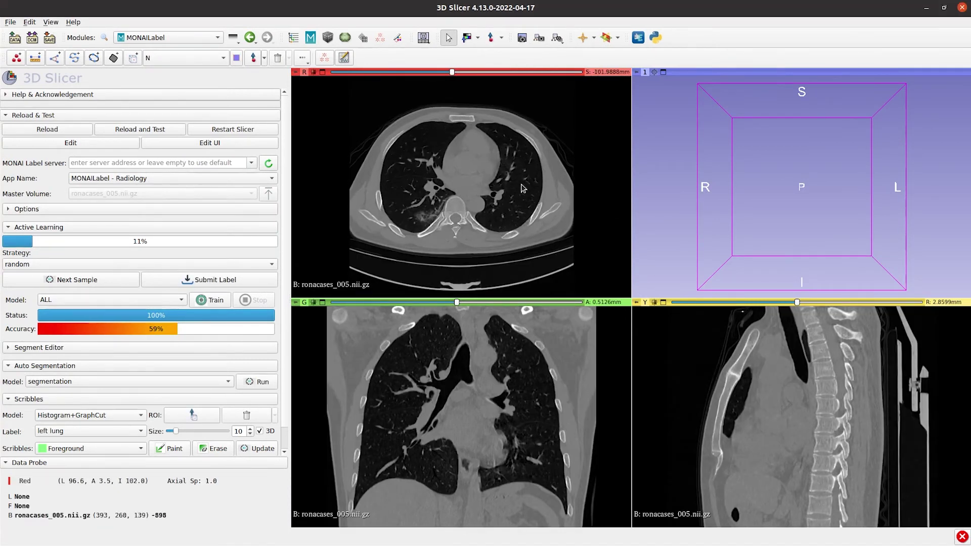
Step: Add a segment named background to the new sample's segmentation
{"action": "scroll", "coordinate": [104, 257], "scroll_direction": "down", "scroll_amount": 1}
{"action": "left_click", "coordinate": [45, 324]}
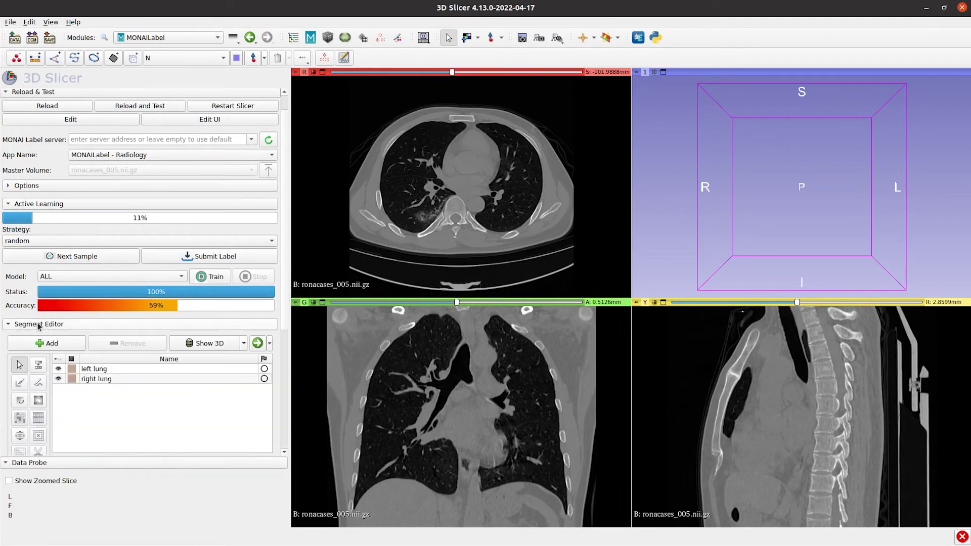
{"action": "scroll", "coordinate": [126, 280], "scroll_direction": "down", "scroll_amount": 4}
{"action": "left_click", "coordinate": [70, 255]}
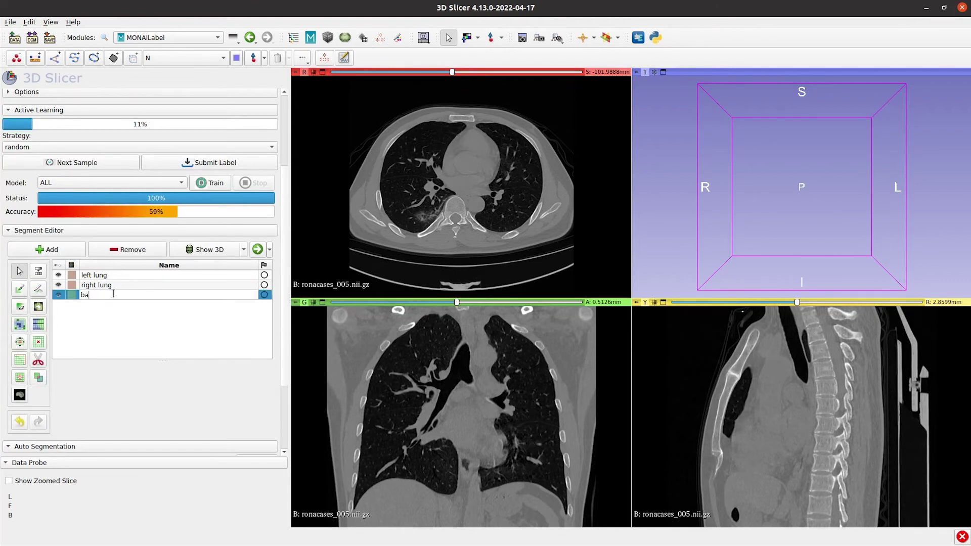
Step: Paint background seeds with a 3% brush around and between the lungs in the axial and coronal views
{"action": "left_click", "coordinate": [20, 289]}
{"action": "mouse_move", "coordinate": [419, 110]}
{"action": "left_mouse_down"}
{"action": "mouse_move", "coordinate": [467, 194]}
{"action": "mouse_move", "coordinate": [473, 138]}
{"action": "left_mouse_up"}
{"action": "left_click_drag", "start_coordinate": [472, 110], "coordinate": [476, 259]}
{"action": "left_click_drag", "start_coordinate": [365, 324], "coordinate": [465, 497]}
{"action": "left_click_drag", "start_coordinate": [471, 411], "coordinate": [471, 430]}
{"action": "left_click_drag", "start_coordinate": [555, 320], "coordinate": [578, 515]}
{"action": "scroll", "coordinate": [470, 415], "scroll_direction": "down", "scroll_amount": 4}
{"action": "left_click_drag", "start_coordinate": [369, 318], "coordinate": [323, 478]}
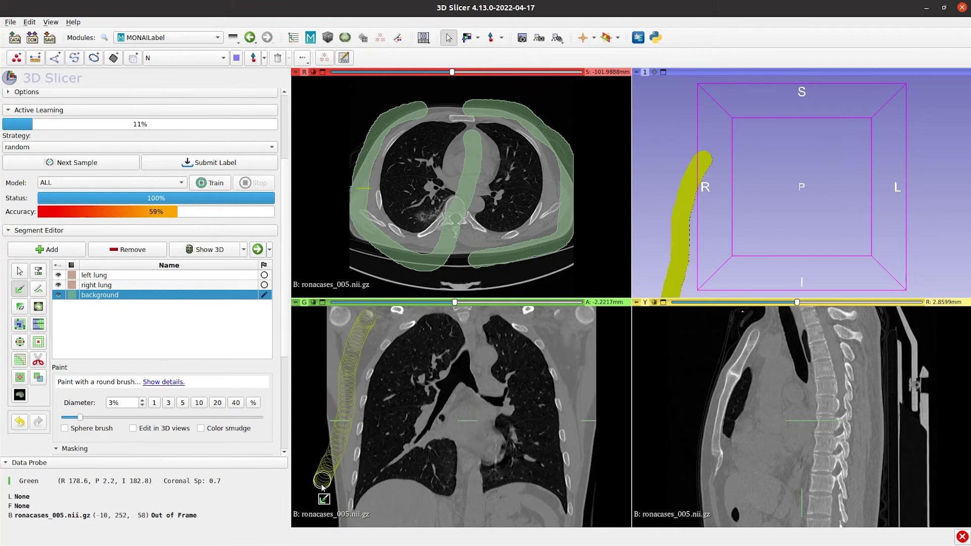
{"action": "left_click_drag", "start_coordinate": [379, 508], "coordinate": [453, 509]}
{"action": "mouse_move", "coordinate": [474, 424]}
{"action": "left_mouse_down"}
{"action": "mouse_move", "coordinate": [468, 486]}
{"action": "mouse_move", "coordinate": [524, 510]}
{"action": "left_mouse_up"}
{"action": "left_click_drag", "start_coordinate": [559, 328], "coordinate": [589, 416]}
Step: Paint left lung seeds with a 2% brush inside the left lung in the axial and coronal views
{"action": "left_click", "coordinate": [94, 275]}
{"action": "left_click", "coordinate": [73, 418]}
{"action": "left_click", "coordinate": [50, 462]}
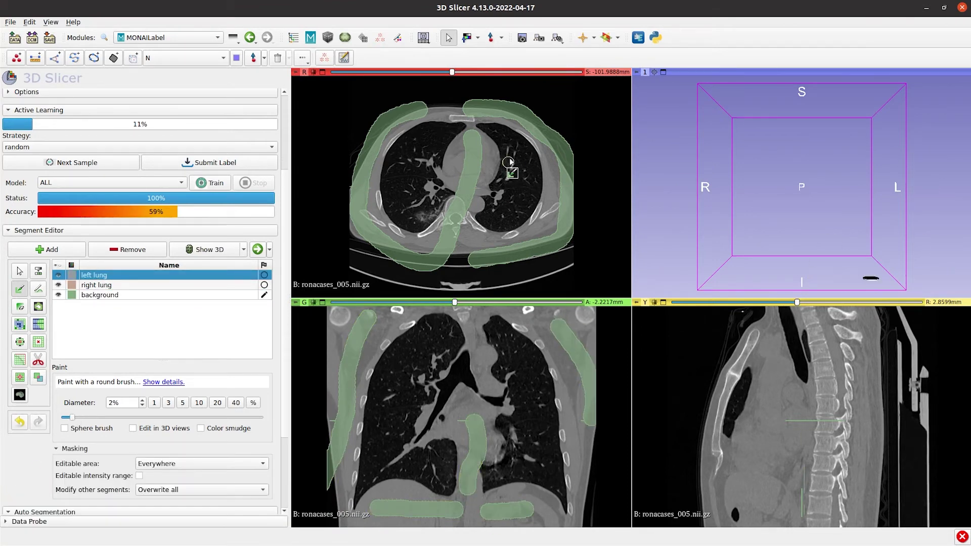
{"action": "left_click_drag", "start_coordinate": [512, 152], "coordinate": [508, 218]}
{"action": "left_click_drag", "start_coordinate": [506, 342], "coordinate": [529, 392]}
Step: Paint right lung seeds inside the right lung on several axial slices and one coronal slice
{"action": "left_click", "coordinate": [96, 285]}
{"action": "left_click_drag", "start_coordinate": [430, 145], "coordinate": [410, 213]}
{"action": "scroll", "coordinate": [401, 383], "scroll_direction": "down", "scroll_amount": 10}
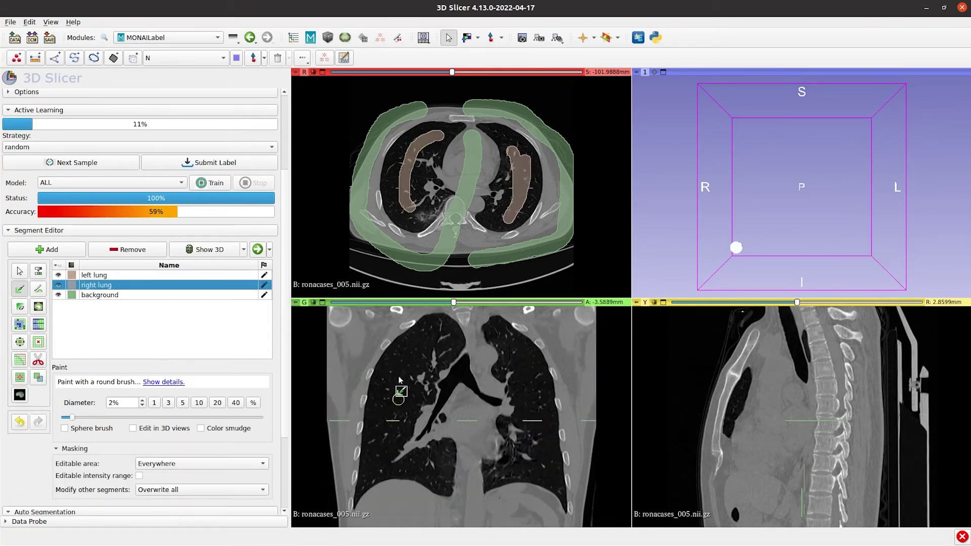
{"action": "mouse_move", "coordinate": [404, 347]}
{"action": "left_mouse_down"}
{"action": "mouse_move", "coordinate": [380, 436]}
{"action": "mouse_move", "coordinate": [399, 437]}
{"action": "left_mouse_up"}
{"action": "scroll", "coordinate": [412, 379], "scroll_direction": "down", "scroll_amount": 9}
{"action": "scroll", "coordinate": [415, 146], "scroll_direction": "down", "scroll_amount": 5}
{"action": "left_click_drag", "start_coordinate": [416, 146], "coordinate": [403, 193]}
Step: Paint more background seeds between the lungs and along the chest wall on new axial and coronal slices
{"action": "scroll", "coordinate": [403, 197], "scroll_direction": "down", "scroll_amount": 5}
{"action": "left_click", "coordinate": [100, 294]}
{"action": "left_click_drag", "start_coordinate": [477, 147], "coordinate": [459, 222]}
{"action": "mouse_move", "coordinate": [365, 215]}
{"action": "left_mouse_down"}
{"action": "mouse_move", "coordinate": [377, 119]}
{"action": "mouse_move", "coordinate": [445, 253]}
{"action": "left_mouse_up"}
{"action": "left_click_drag", "start_coordinate": [789, 320], "coordinate": [803, 367]}
{"action": "scroll", "coordinate": [796, 344], "scroll_direction": "down", "scroll_amount": 7}
{"action": "scroll", "coordinate": [796, 344], "scroll_direction": "down", "scroll_amount": 8}
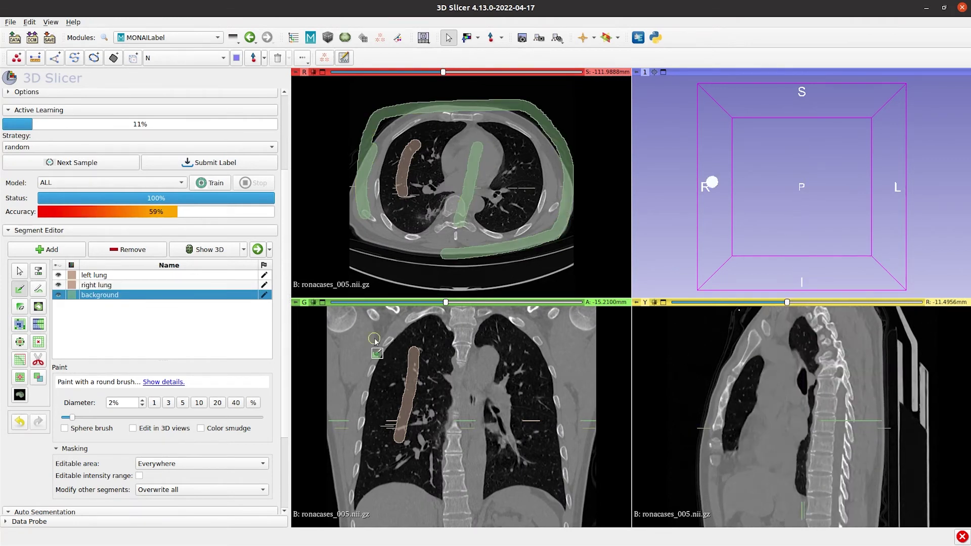
{"action": "left_click_drag", "start_coordinate": [367, 323], "coordinate": [330, 461]}
{"action": "left_click_drag", "start_coordinate": [471, 334], "coordinate": [461, 508]}
{"action": "left_click_drag", "start_coordinate": [564, 323], "coordinate": [587, 435]}
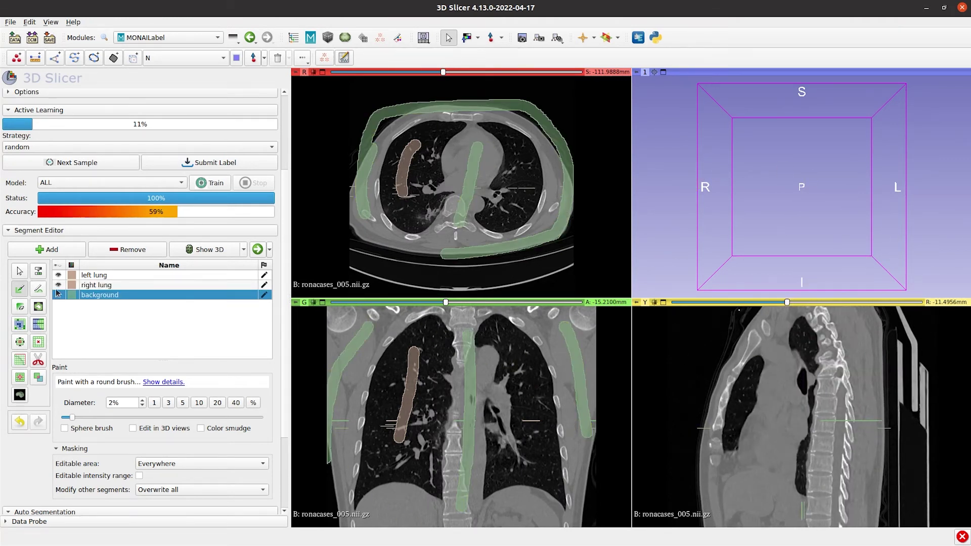
Step: Grow the painted seeds into a complete segmentation, apply it, and show the segments in 3D
{"action": "left_click", "coordinate": [19, 325]}
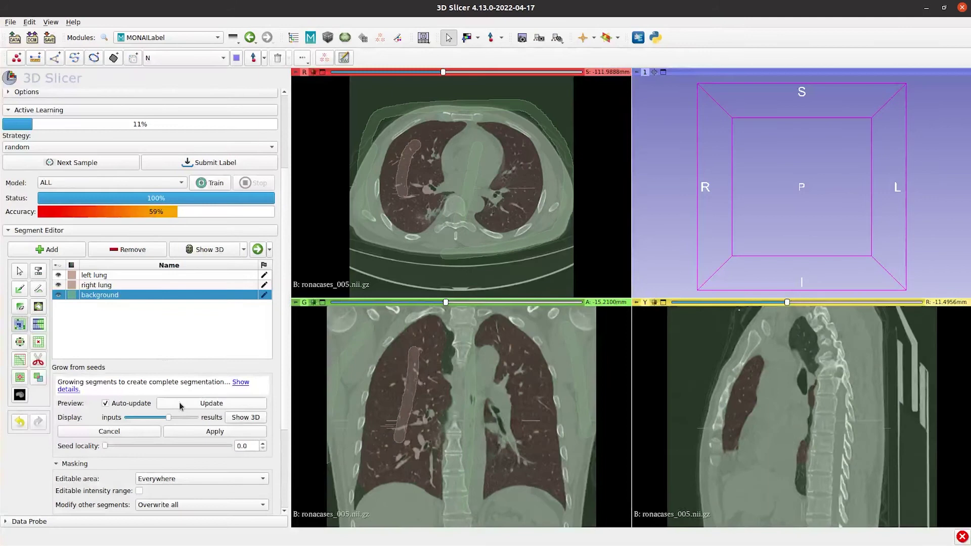
{"action": "scroll", "coordinate": [336, 387], "scroll_direction": "down", "scroll_amount": 8}
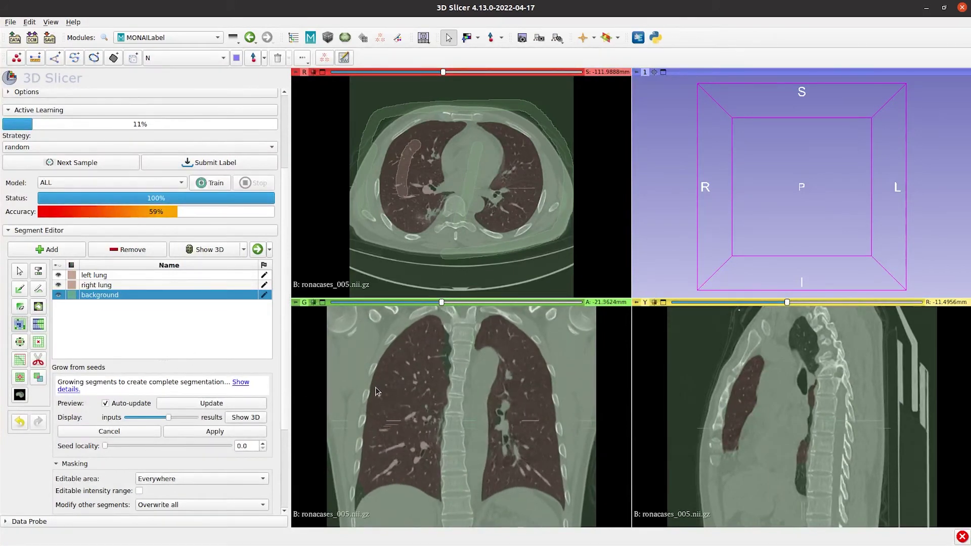
{"action": "left_click", "coordinate": [207, 433]}
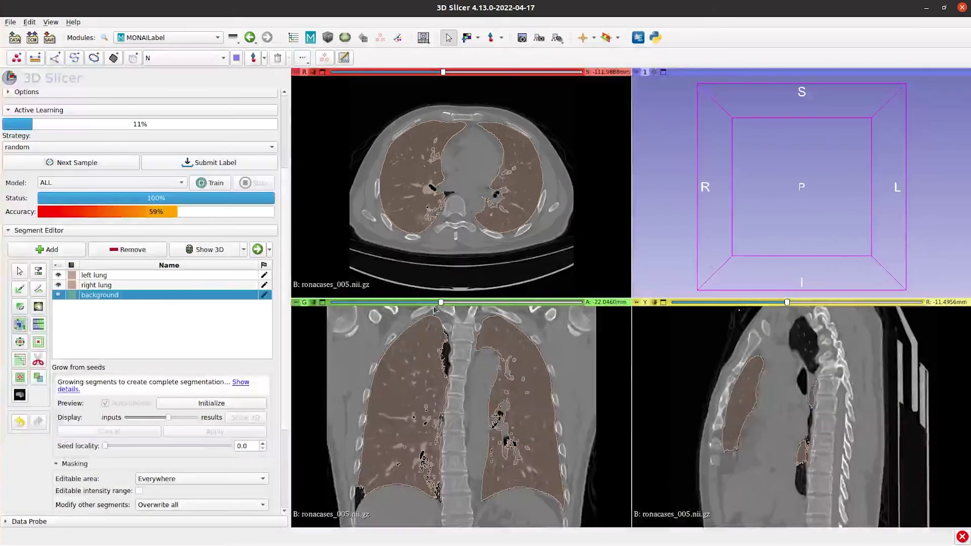
{"action": "left_click", "coordinate": [217, 250]}
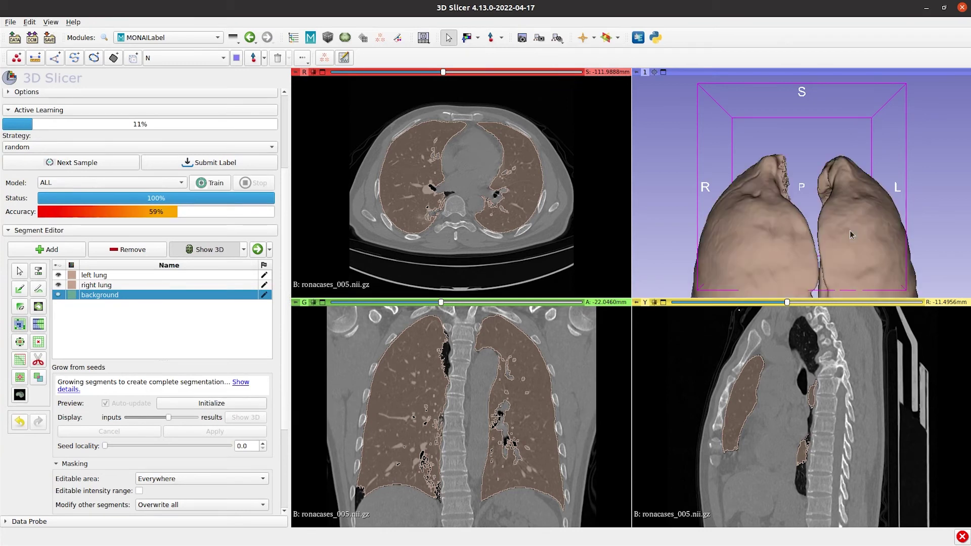
{"action": "left_click_drag", "start_coordinate": [862, 202], "coordinate": [882, 244]}
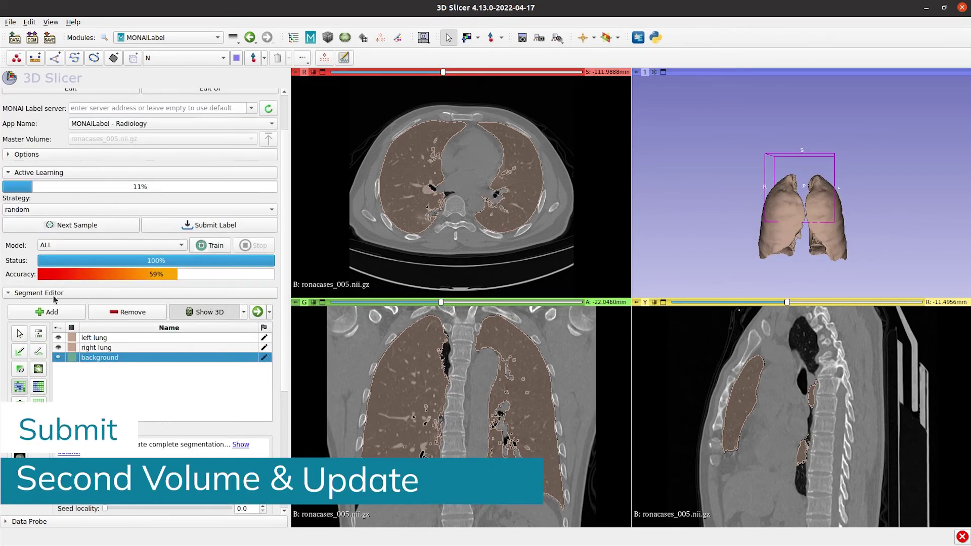
Step: Submit the ronacases_005 label to the MONAI Label server and start another training run for all models
{"action": "left_click", "coordinate": [250, 279]}
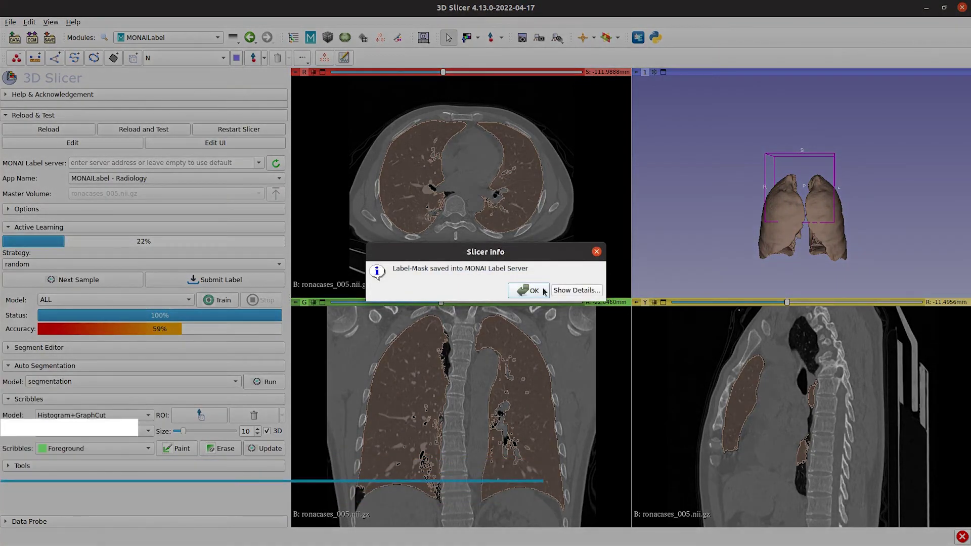
{"action": "left_click", "coordinate": [544, 291]}
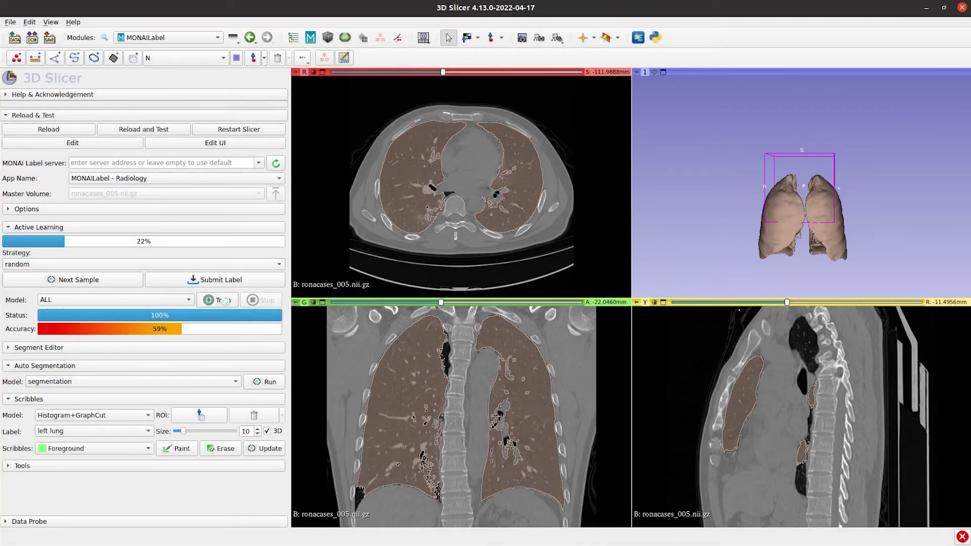
{"action": "left_click", "coordinate": [223, 300]}
{"action": "left_click", "coordinate": [538, 290]}
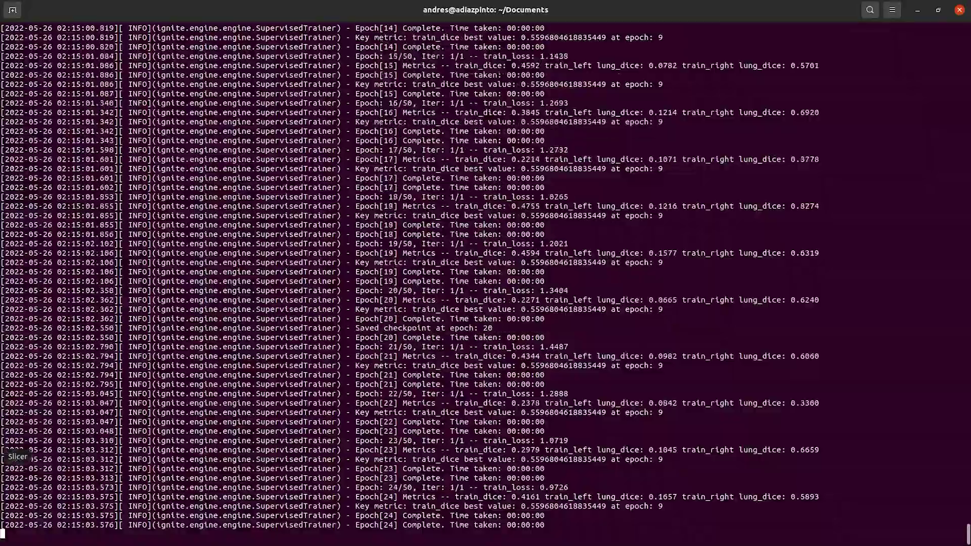
Step: Switch from the terminal back to 3D Slicer and check the training progress
{"action": "key", "text": "alt+Tab"}
{"action": "mouse_move", "coordinate": [245, 318]}
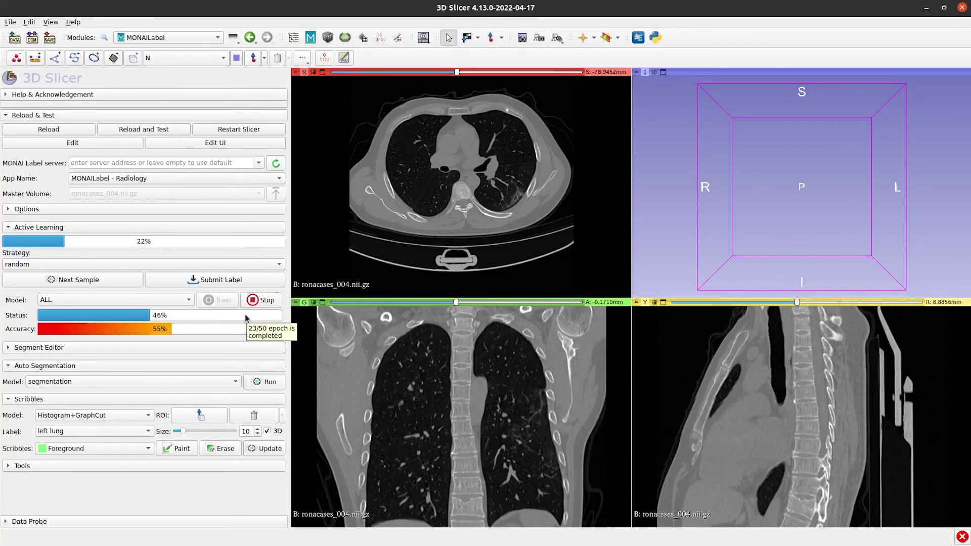